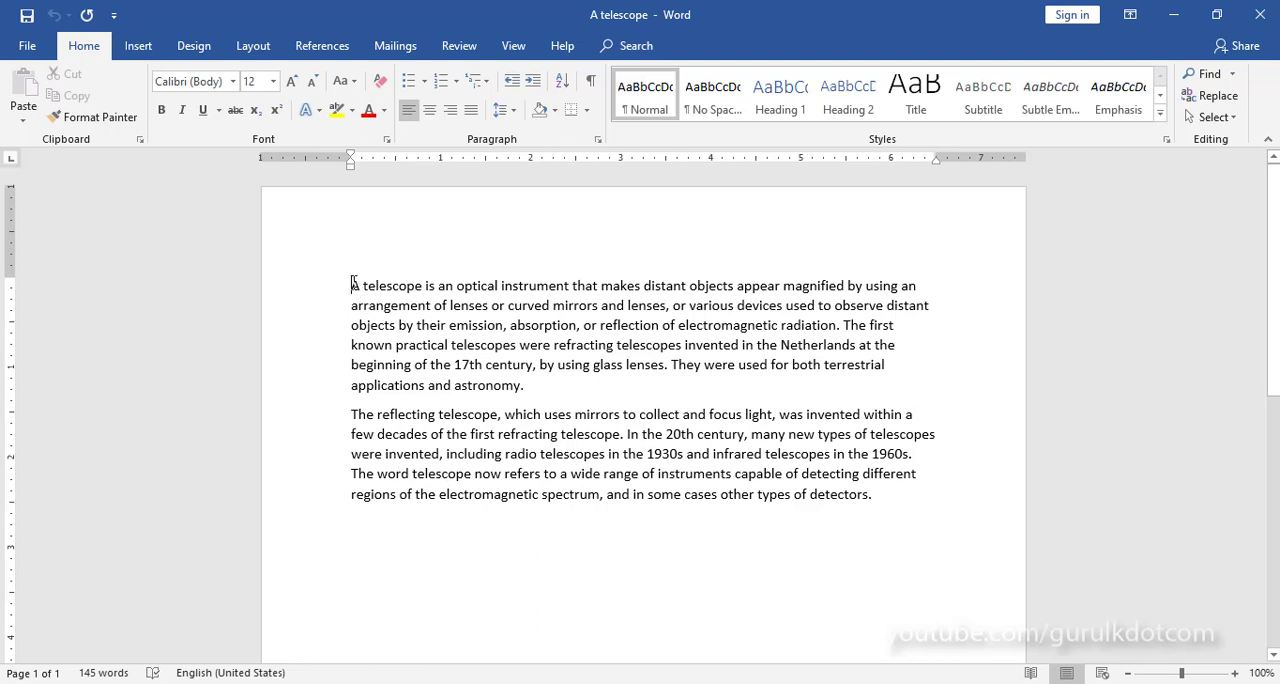
# Step: Copy the opening sentence of the first paragraph, from "A telescope is an optical instrument" to "electromagnetic radiation."
pyautogui.moveTo(351, 285); pyautogui.dragTo(840, 326)
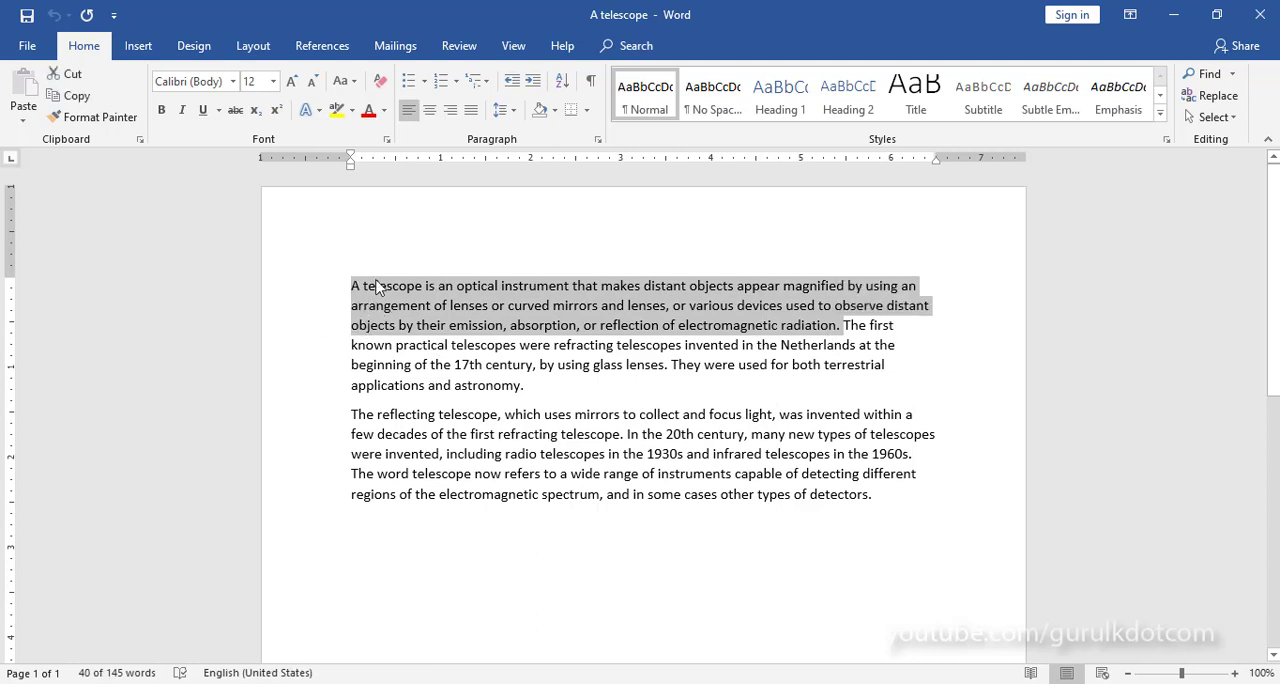
pyautogui.click(421, 306)
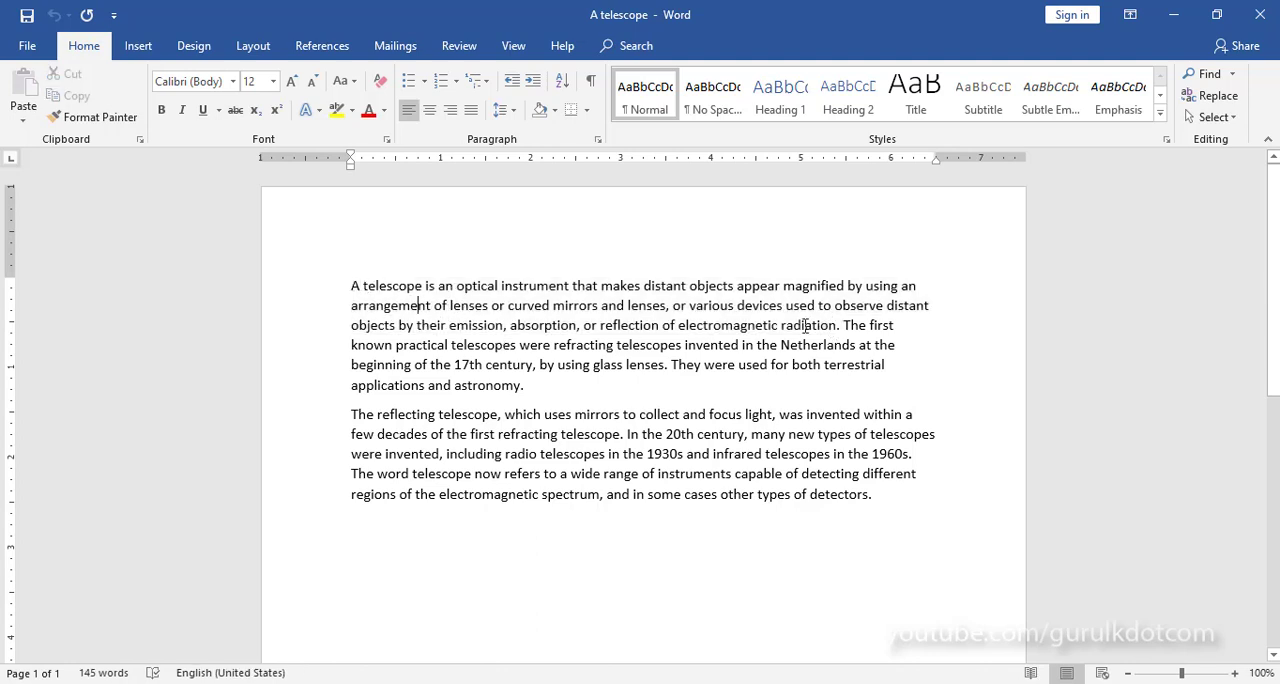
pyautogui.moveTo(351, 286); pyautogui.dragTo(841, 326)
pyautogui.hotkey('ctrl', 'c')
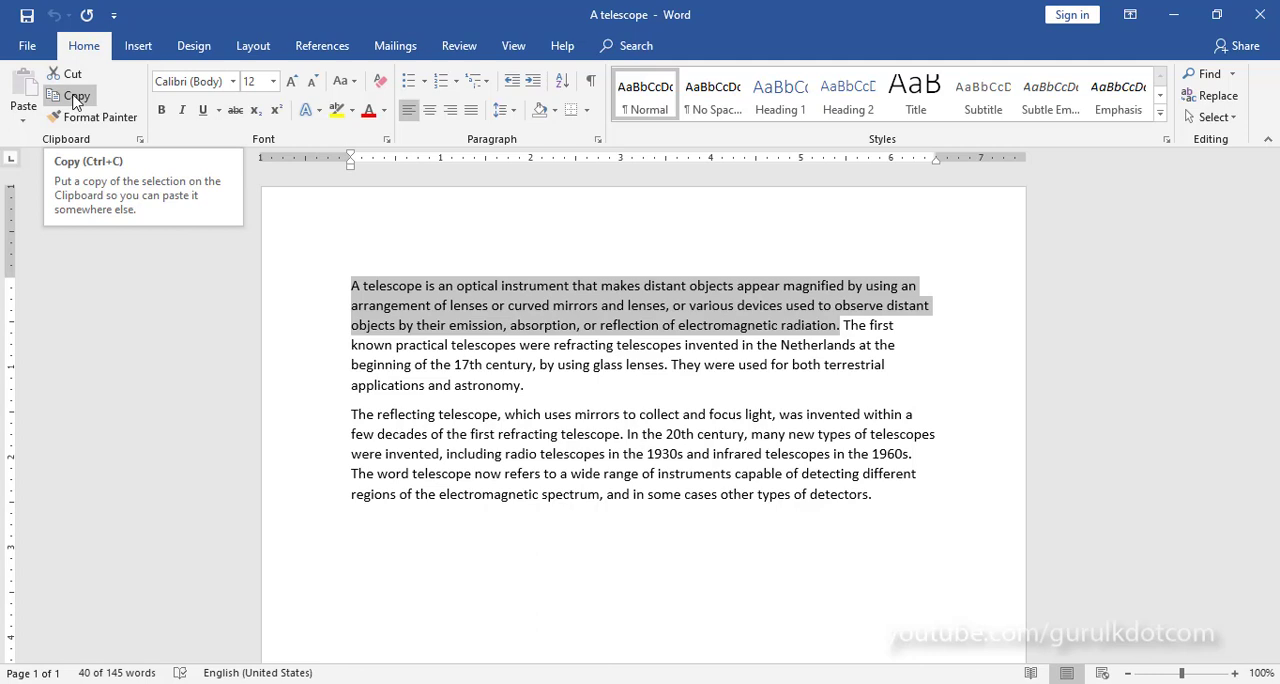
pyautogui.click(72, 97)
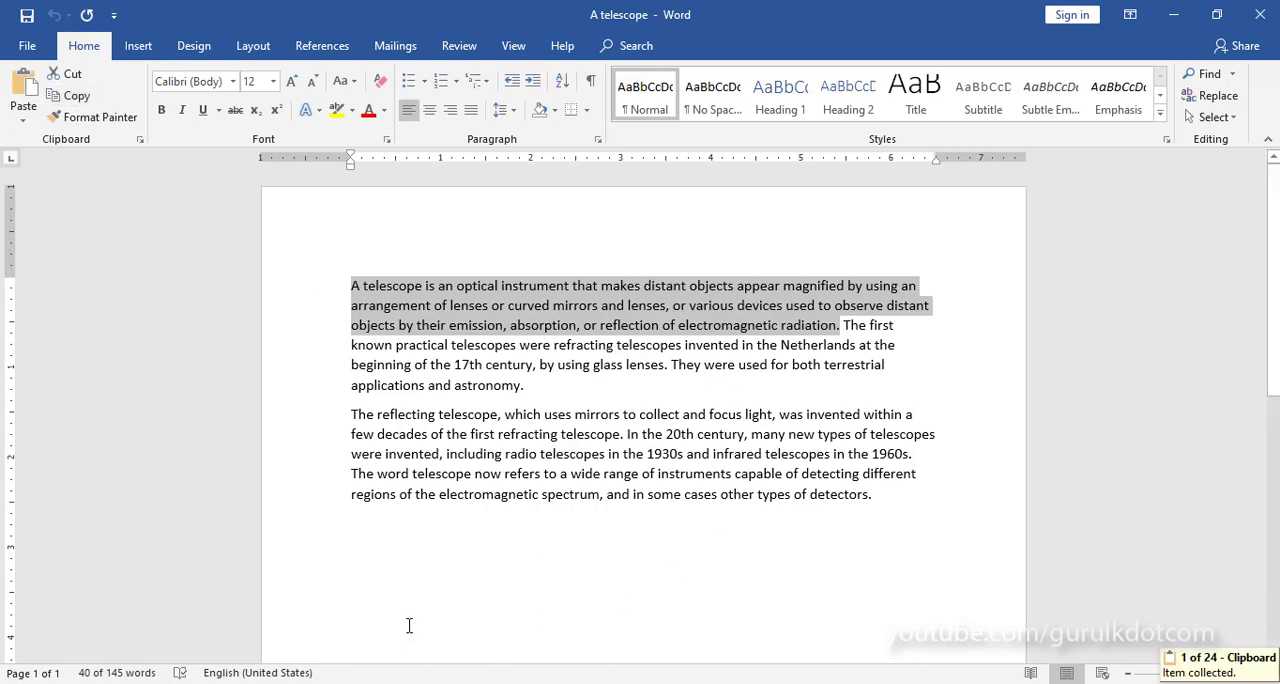
# Step: Insert a blank page after the end of the second paragraph
pyautogui.click(409, 494)
pyautogui.scroll(-2, 646, 505)
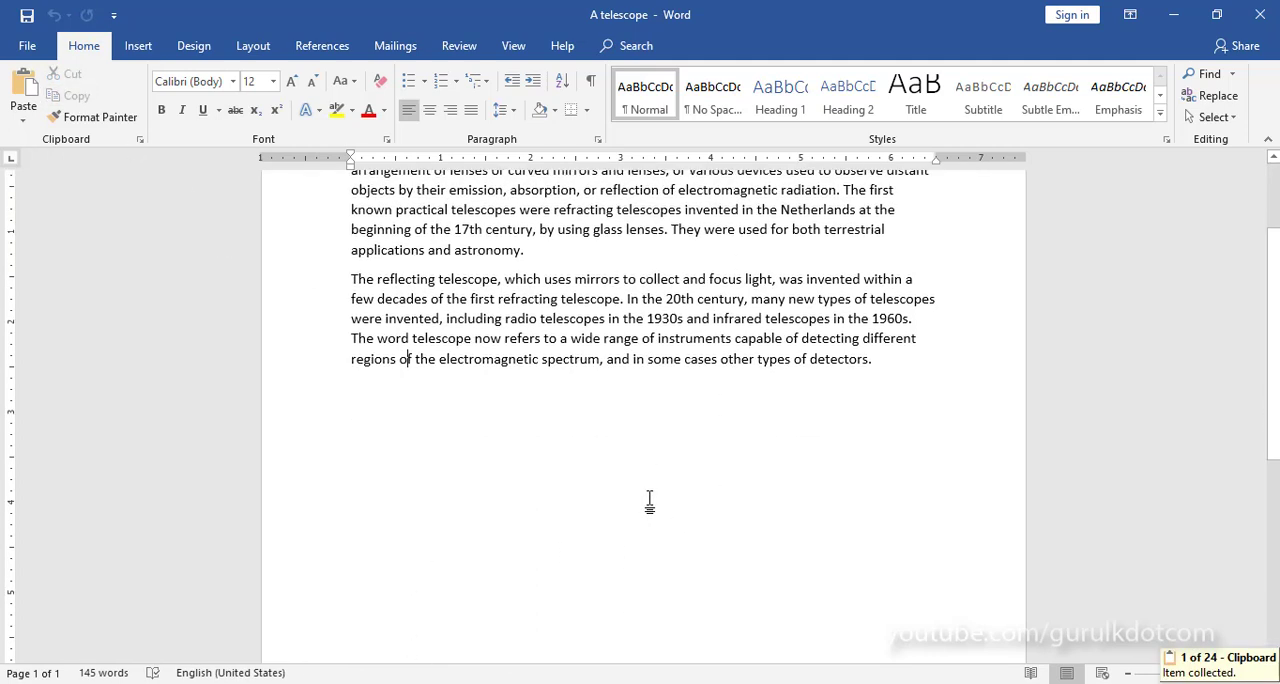
pyautogui.click(357, 443)
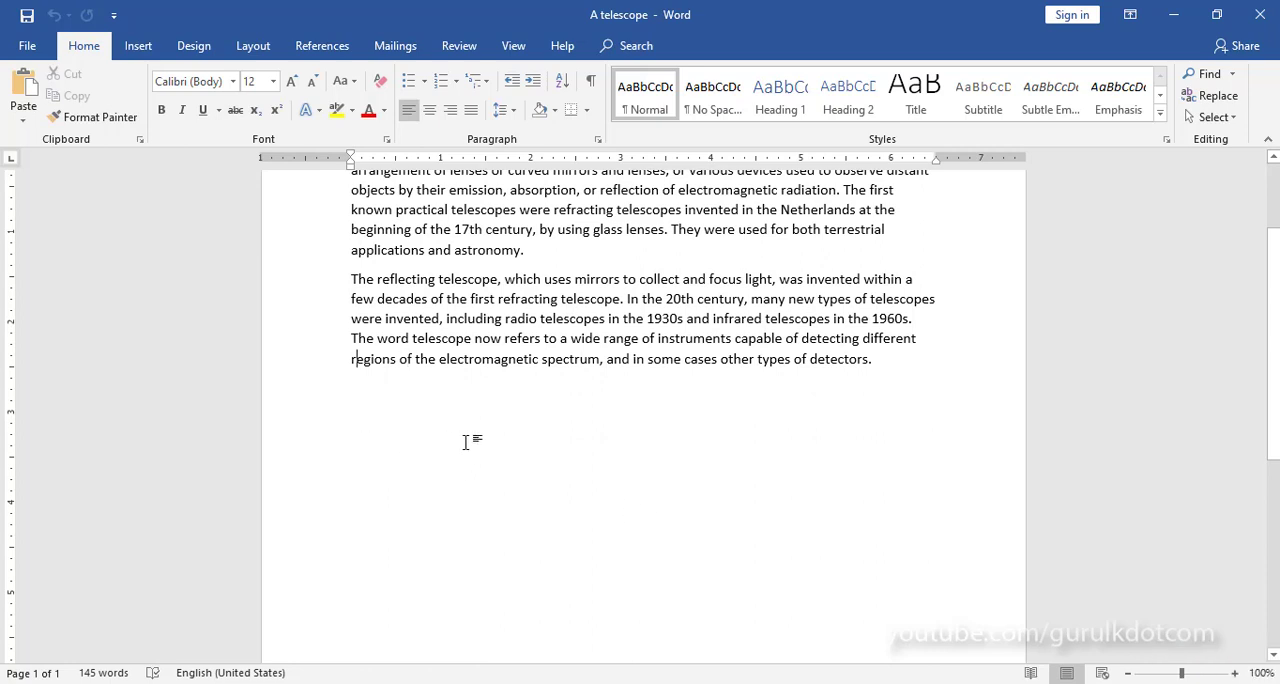
pyautogui.click(548, 255)
pyautogui.click(925, 364)
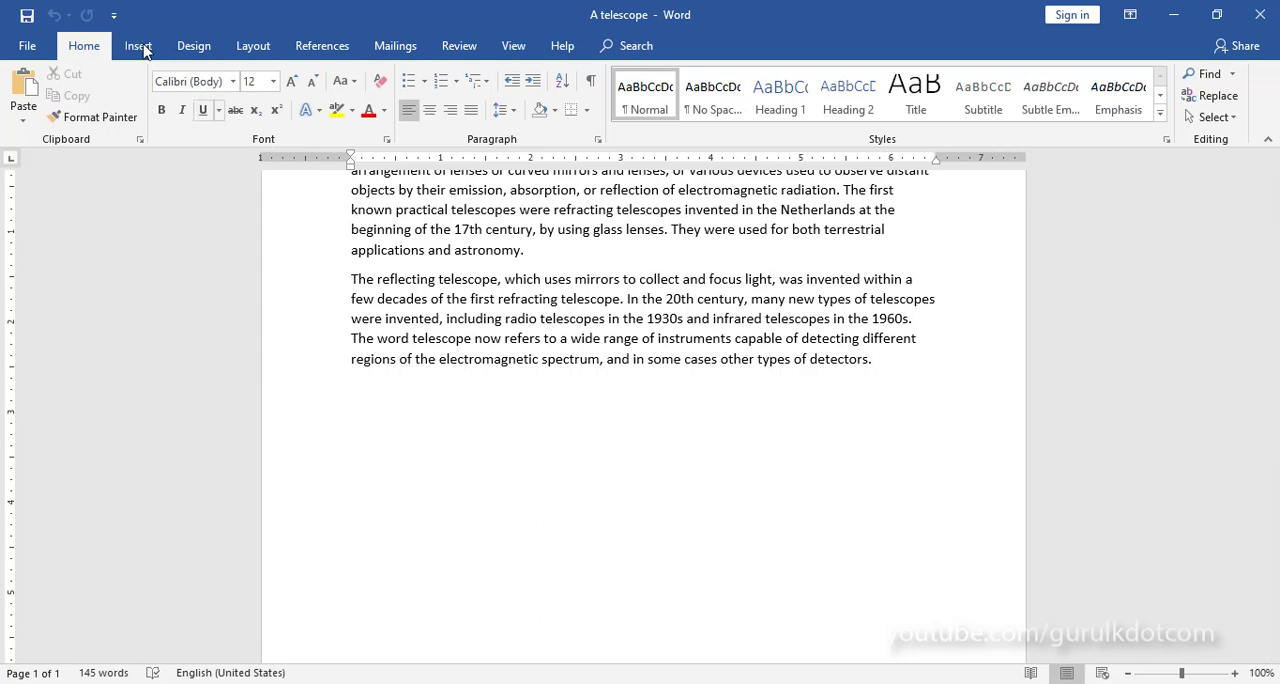
pyautogui.click(139, 46)
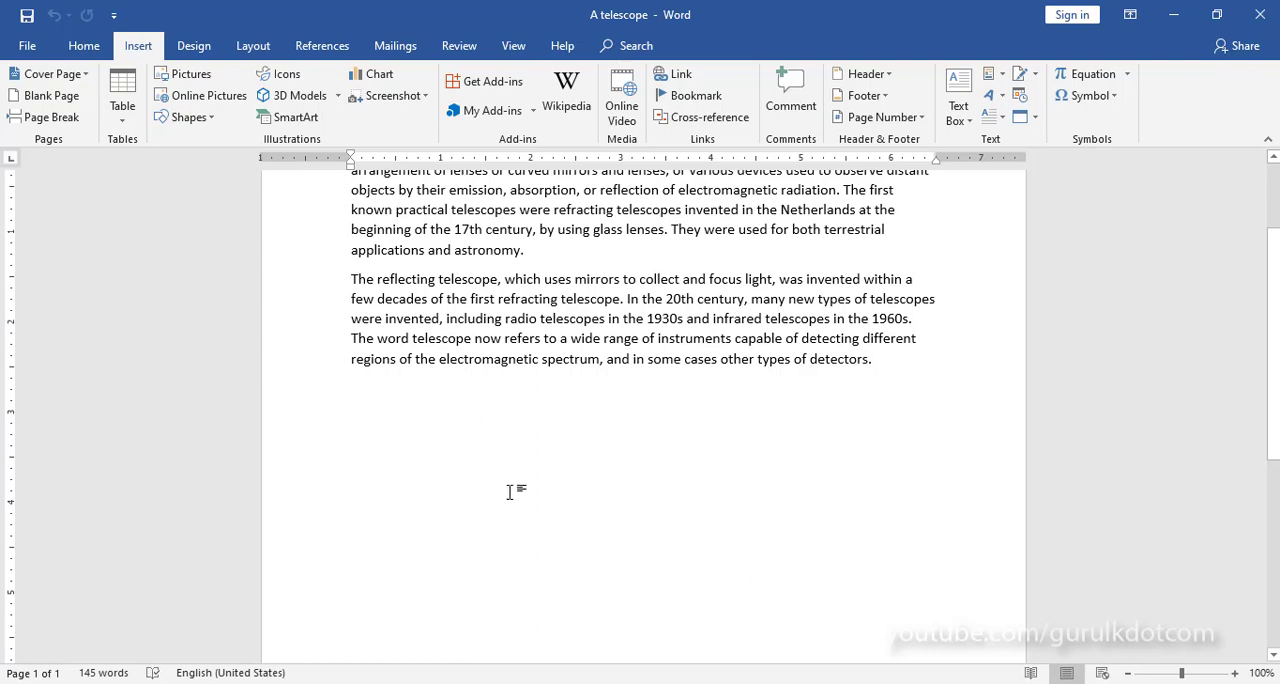
pyautogui.click(53, 101)
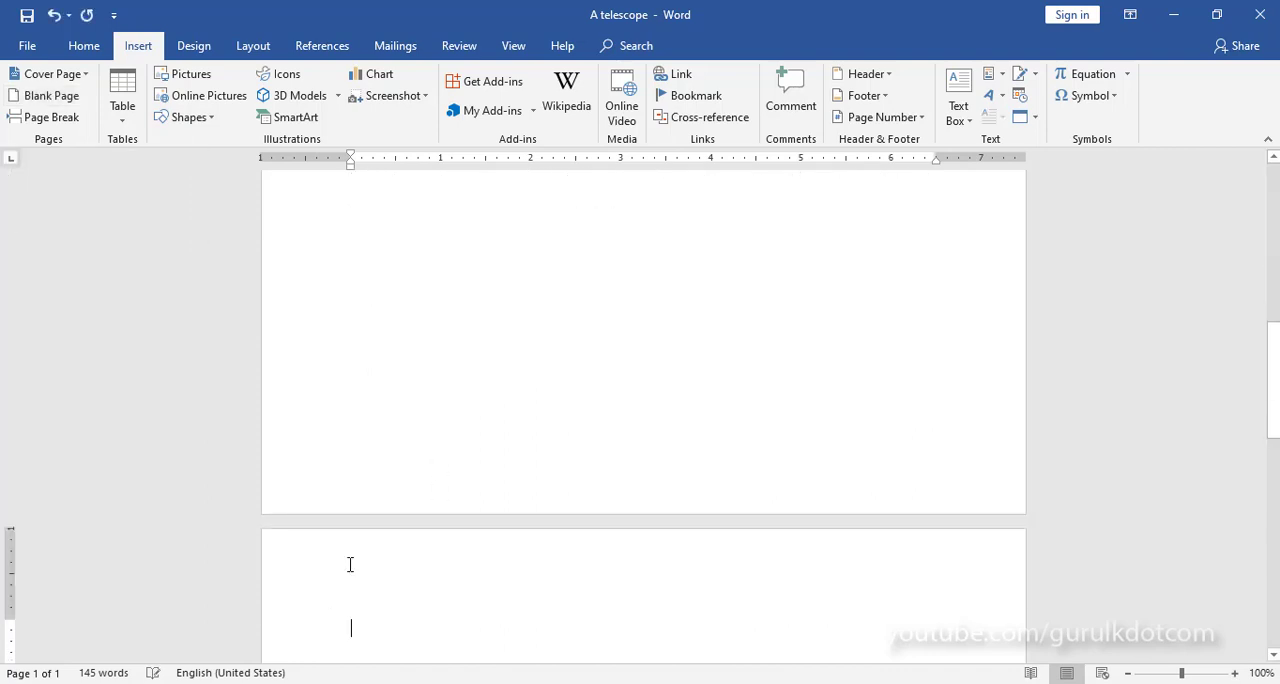
# Step: Paste the copied sentence at the start of the new page, and undo both the paste and the page insertion
pyautogui.scroll(-2, 415, 530)
pyautogui.scroll(-2, 415, 530)
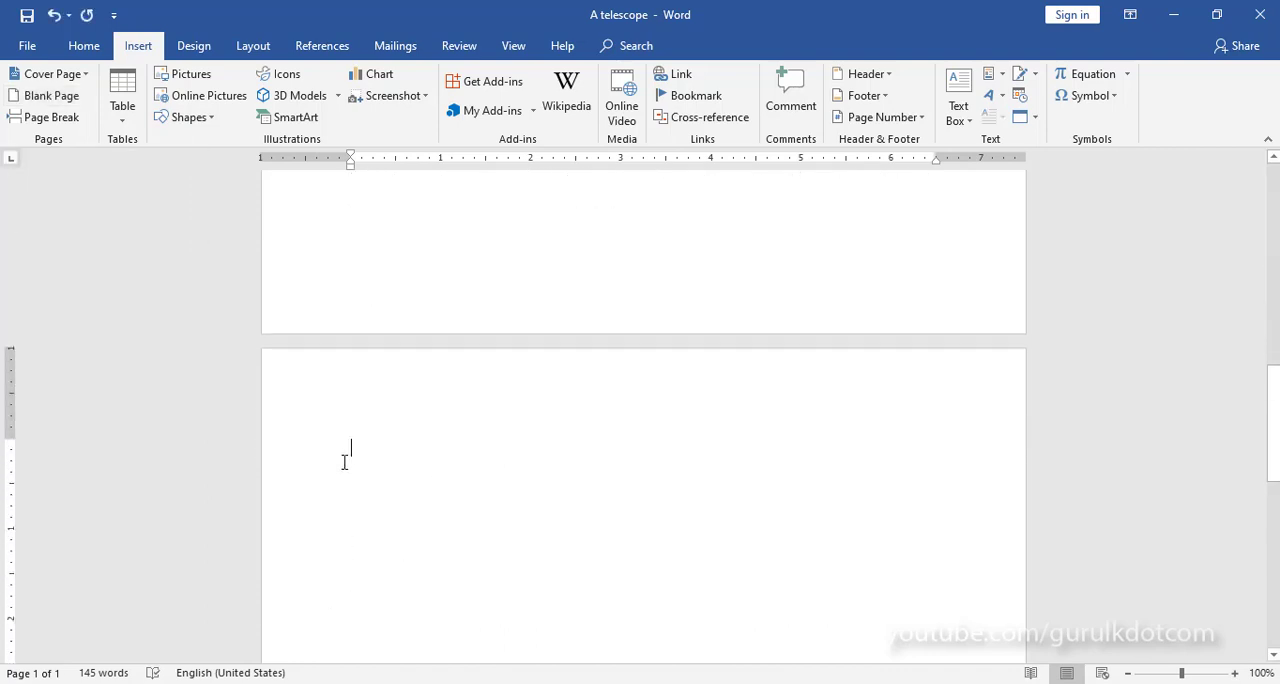
pyautogui.click(346, 452)
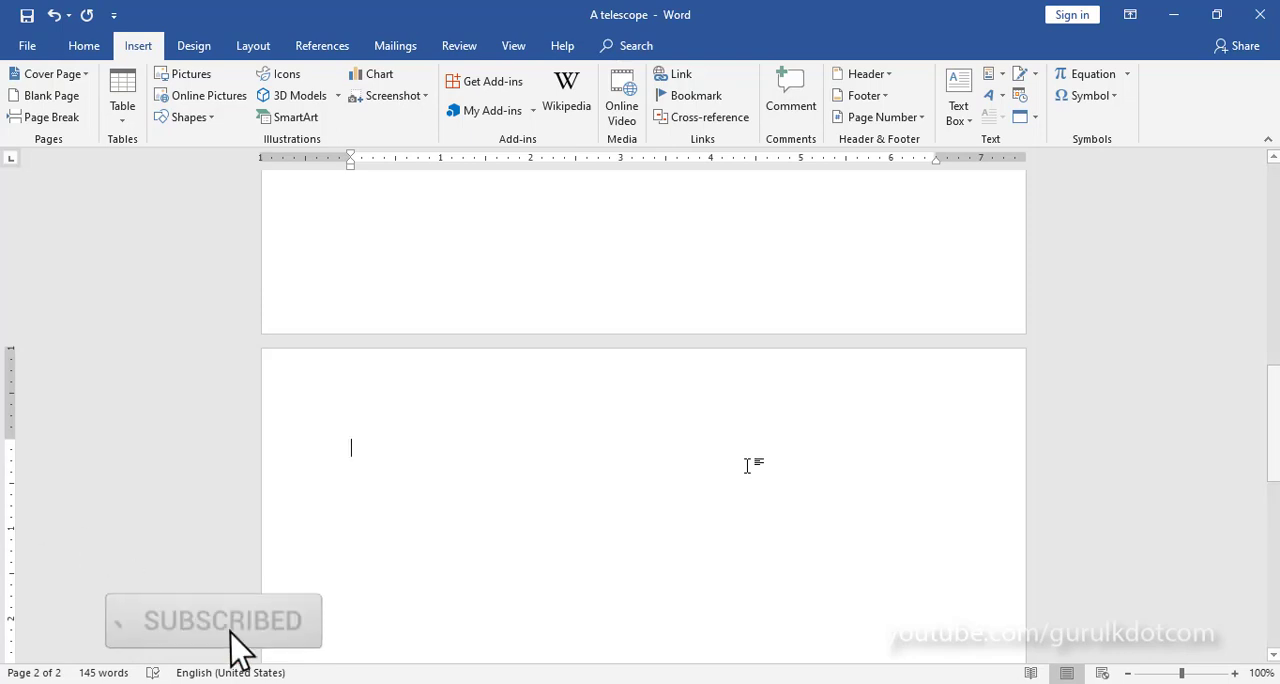
pyautogui.click(84, 48)
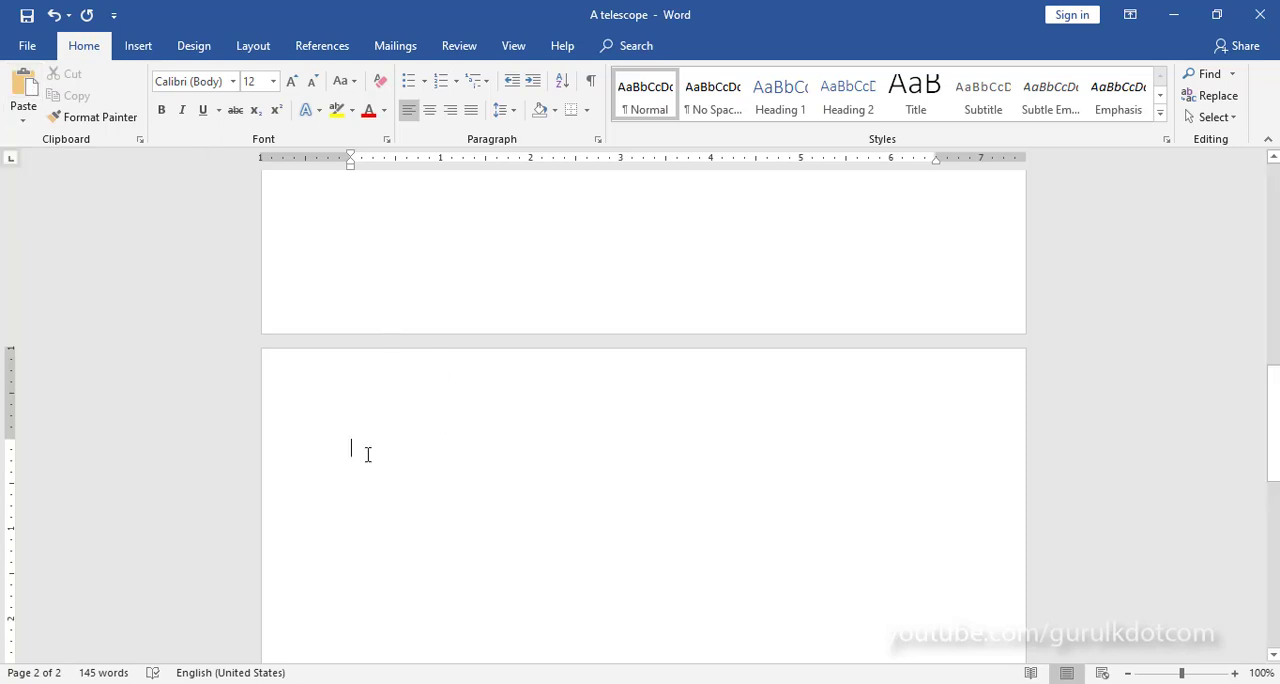
pyautogui.hotkey('ctrl', 'v')
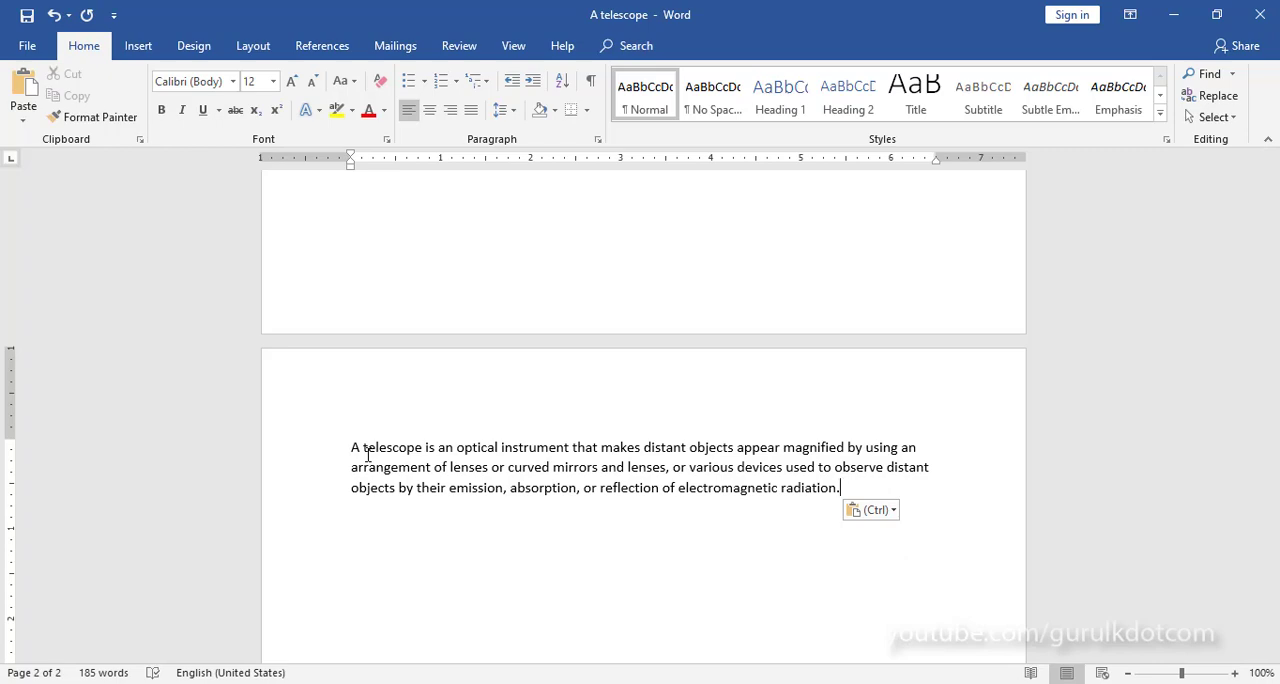
pyautogui.hotkey('ctrl', 'z')
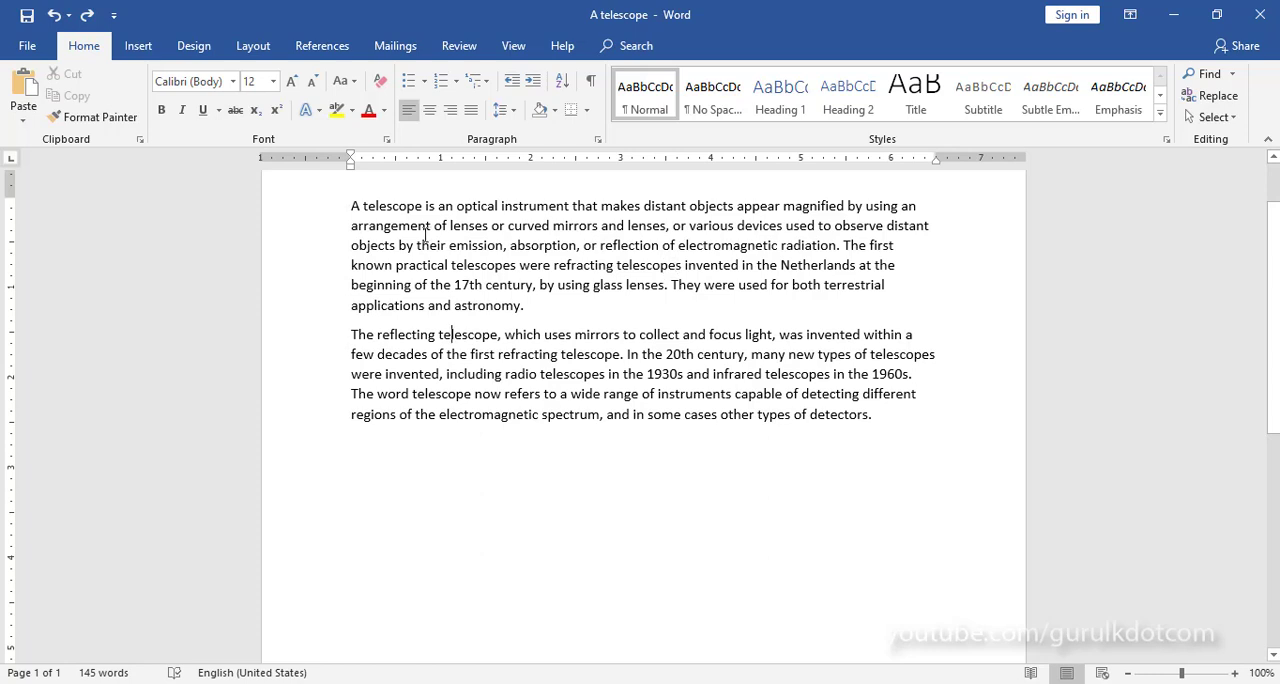
# Step: Make the words "A telescope" at the start of the first paragraph bold
pyautogui.click(352, 205)
pyautogui.moveTo(352, 205); pyautogui.dragTo(424, 204)
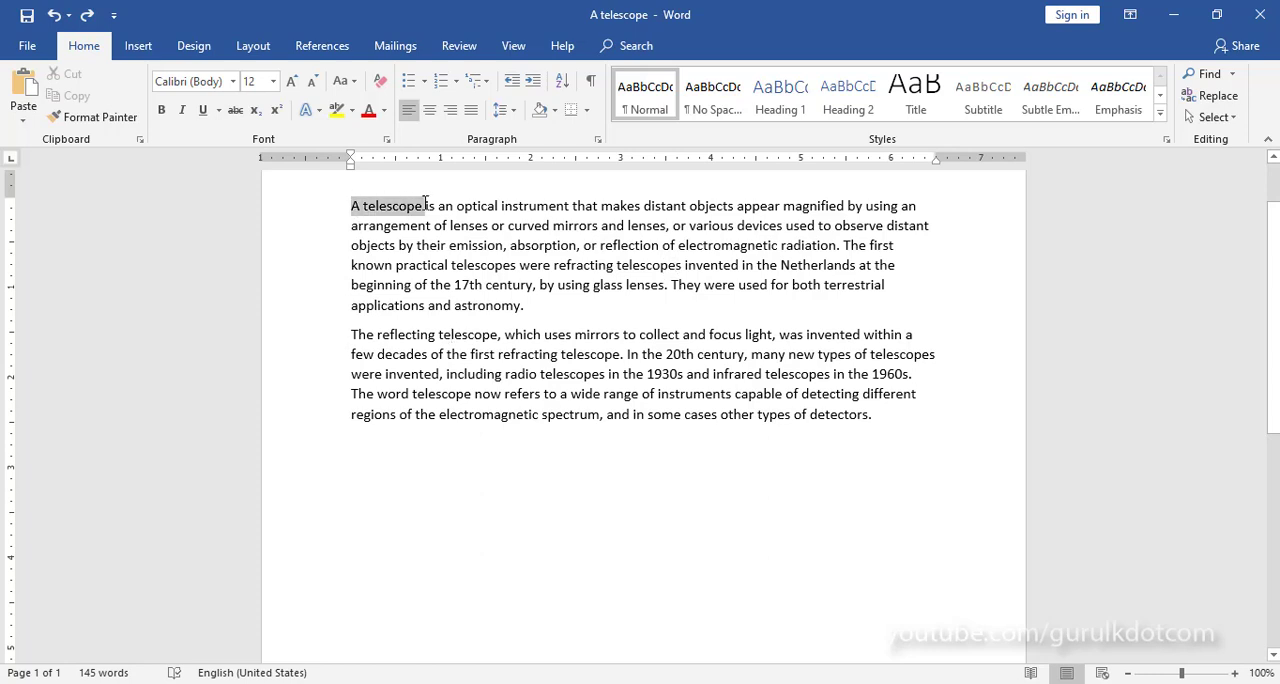
pyautogui.click(163, 111)
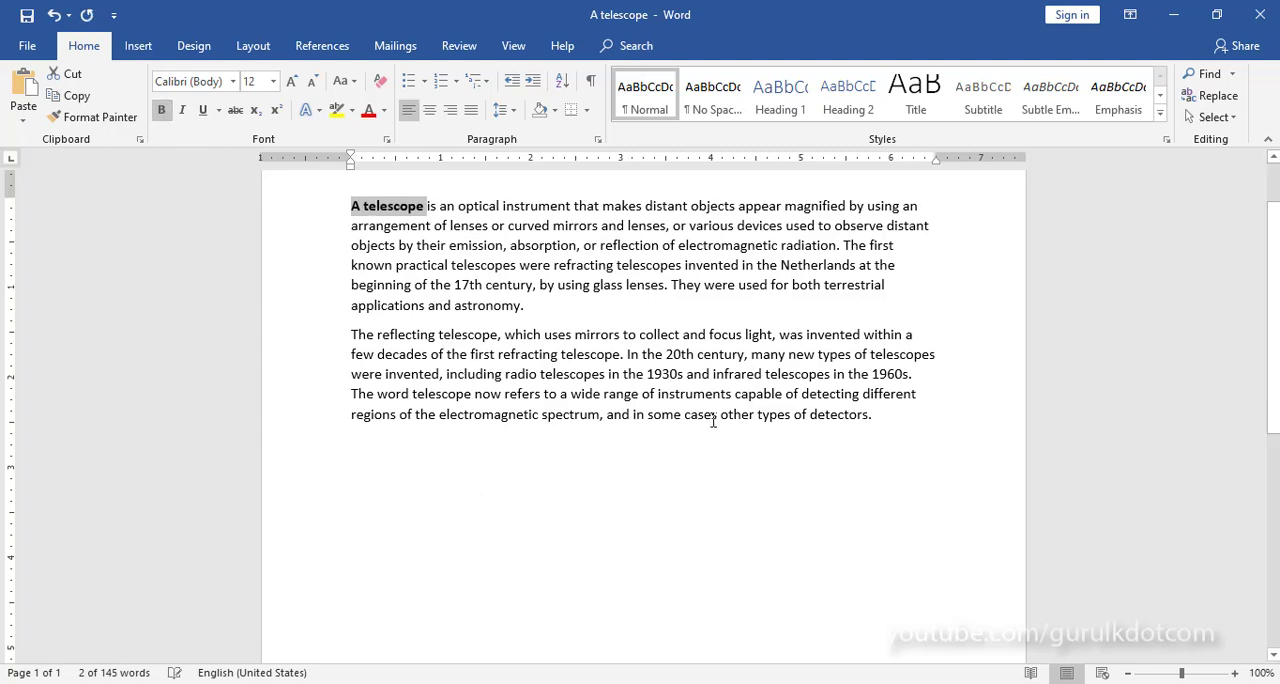
pyautogui.click(620, 457)
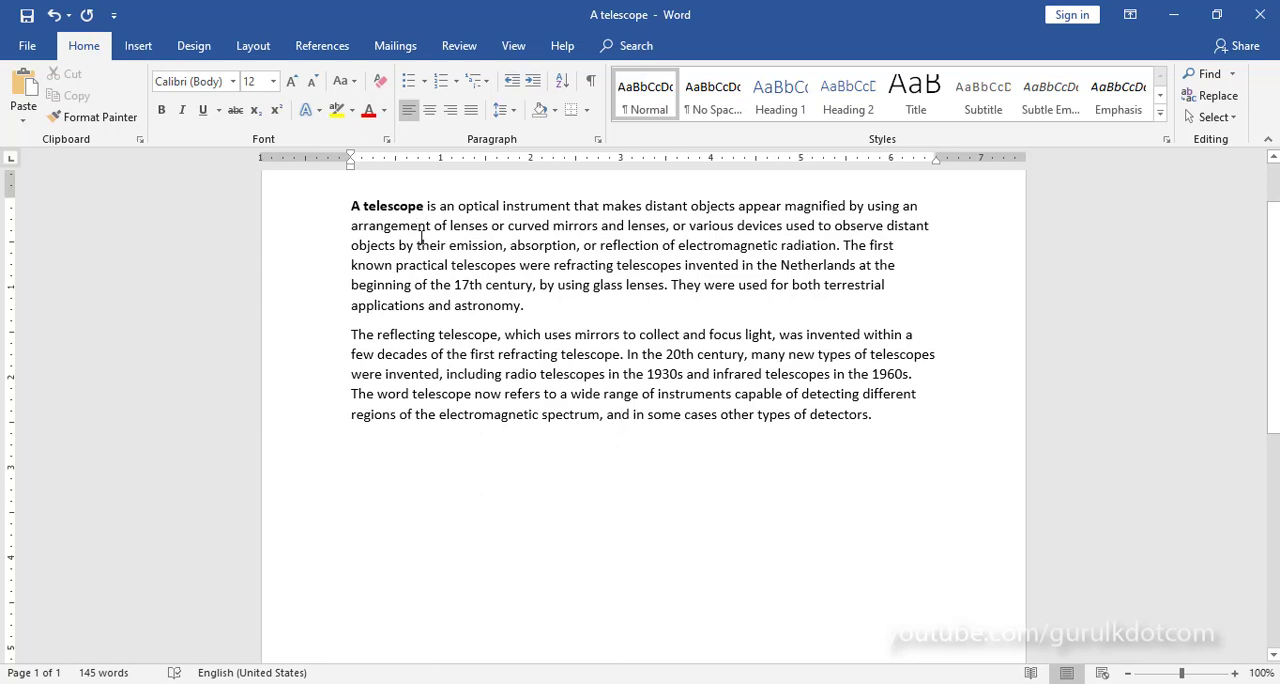
# Step: Copy the entire first paragraph, including the bold opening words
pyautogui.moveTo(350, 205); pyautogui.dragTo(530, 305)
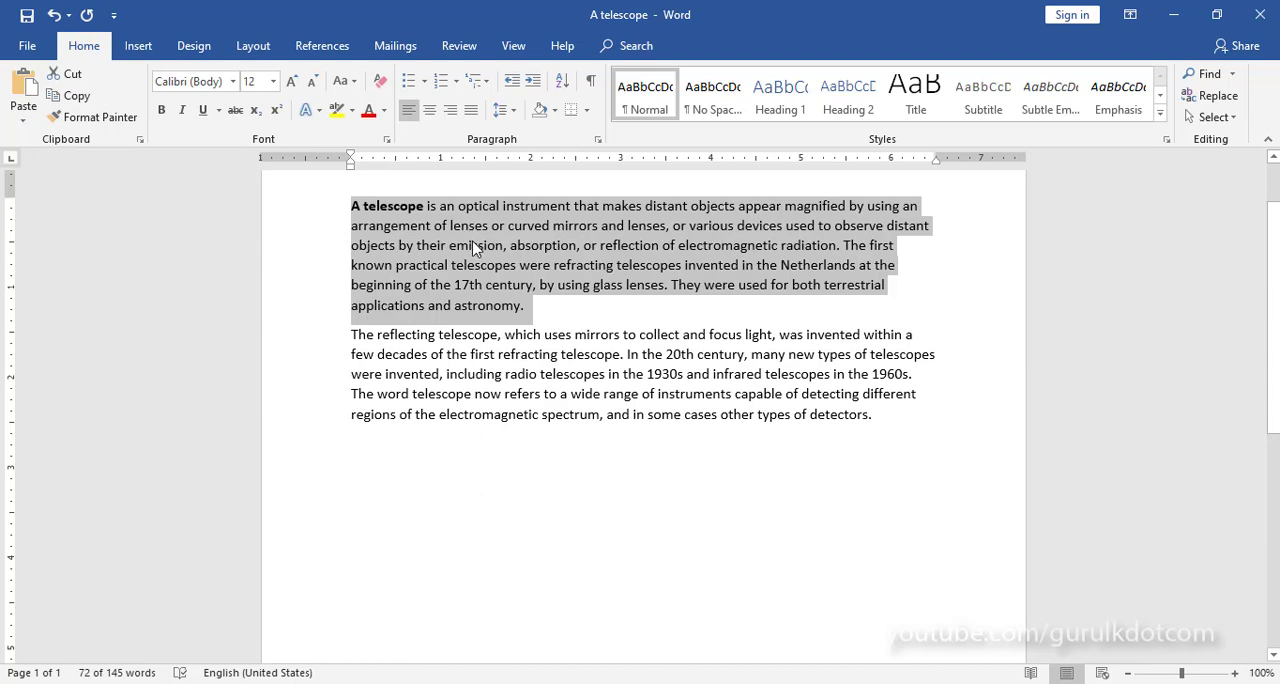
pyautogui.rightClick(549, 249)
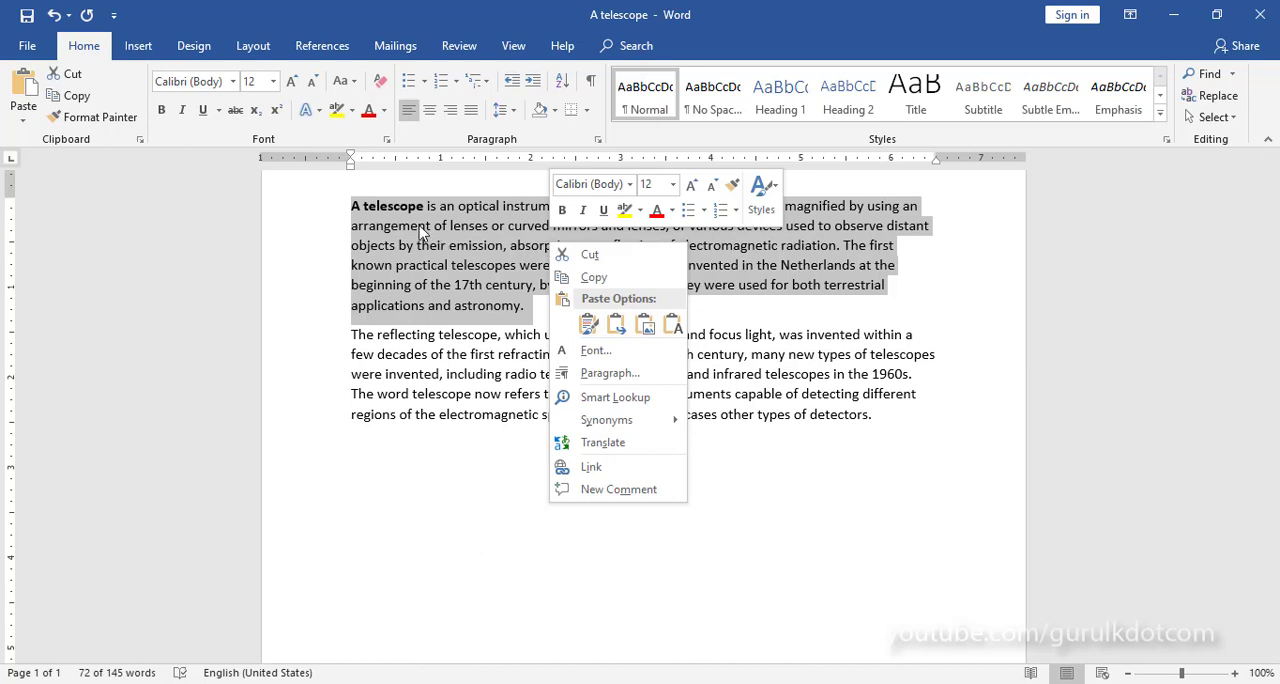
pyautogui.click(593, 278)
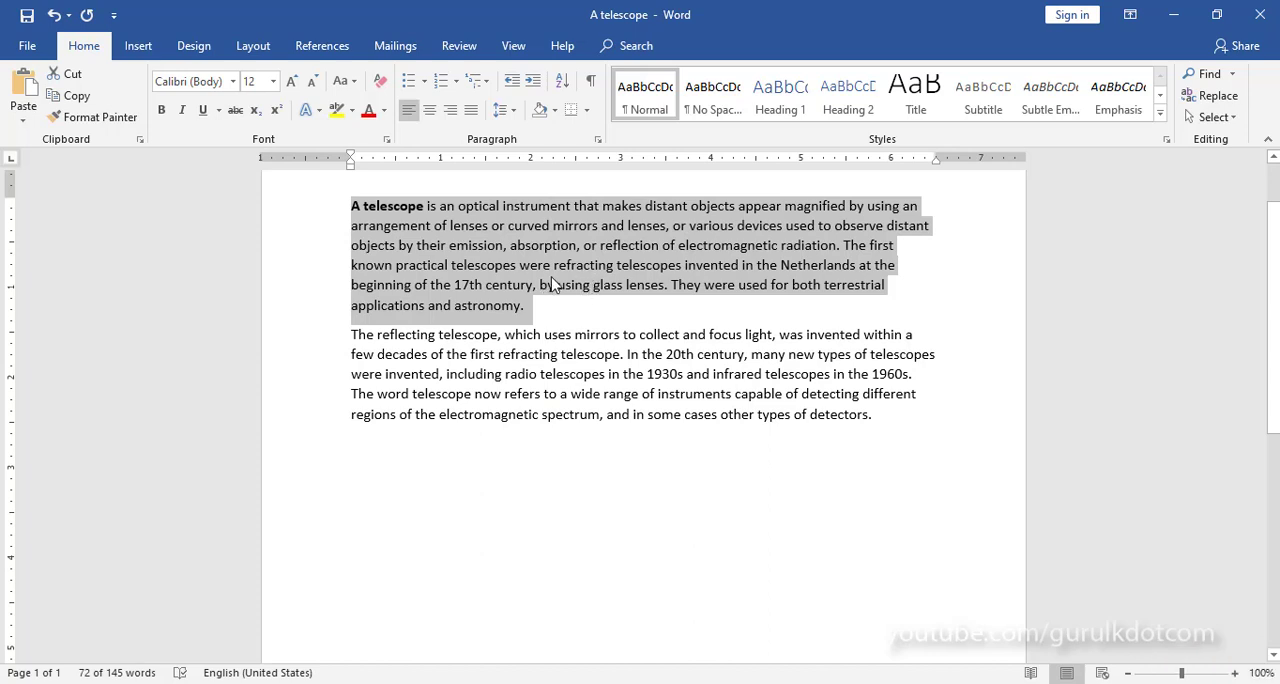
pyautogui.click(882, 455)
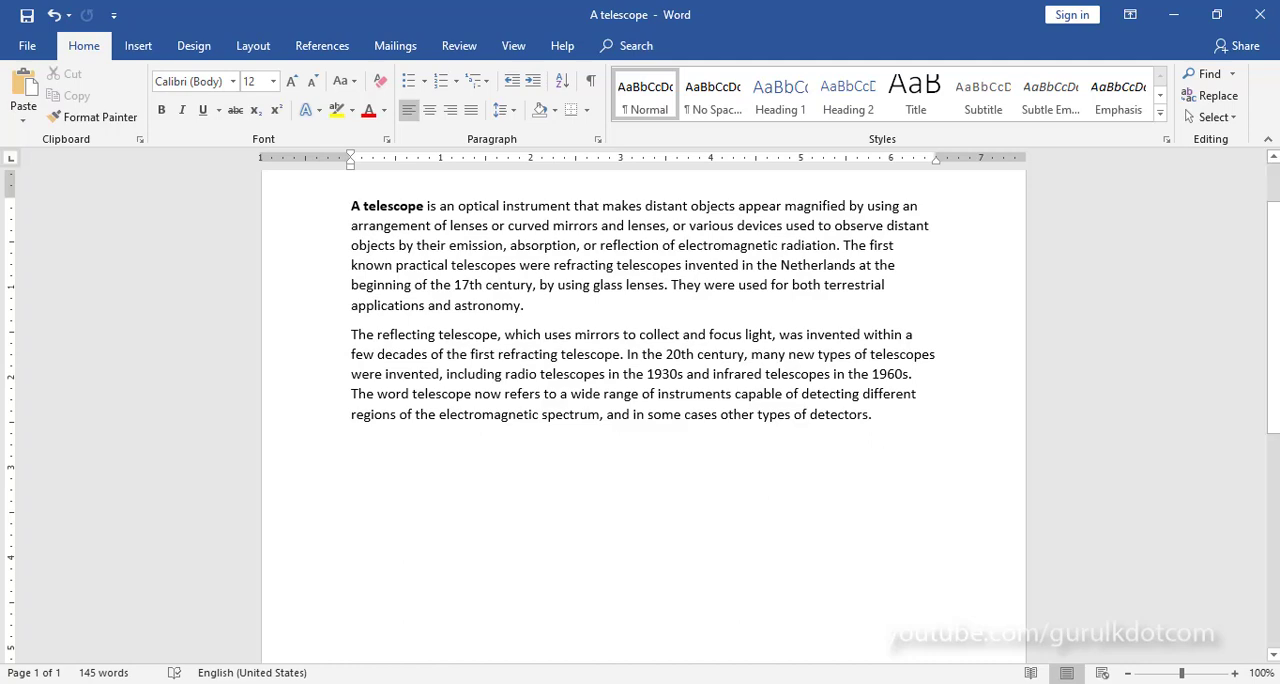
# Step: Create a new blank document and paste the copied paragraph into it with the Keep Text Only option
pyautogui.click(28, 46)
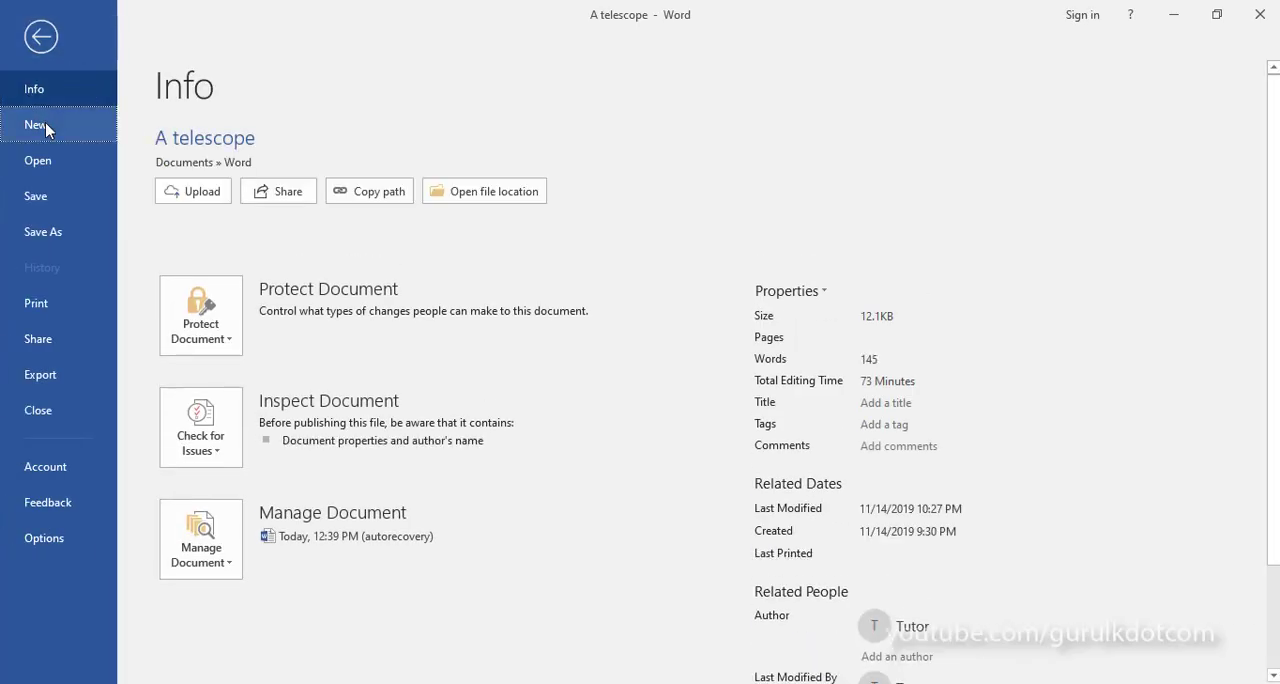
pyautogui.click(45, 122)
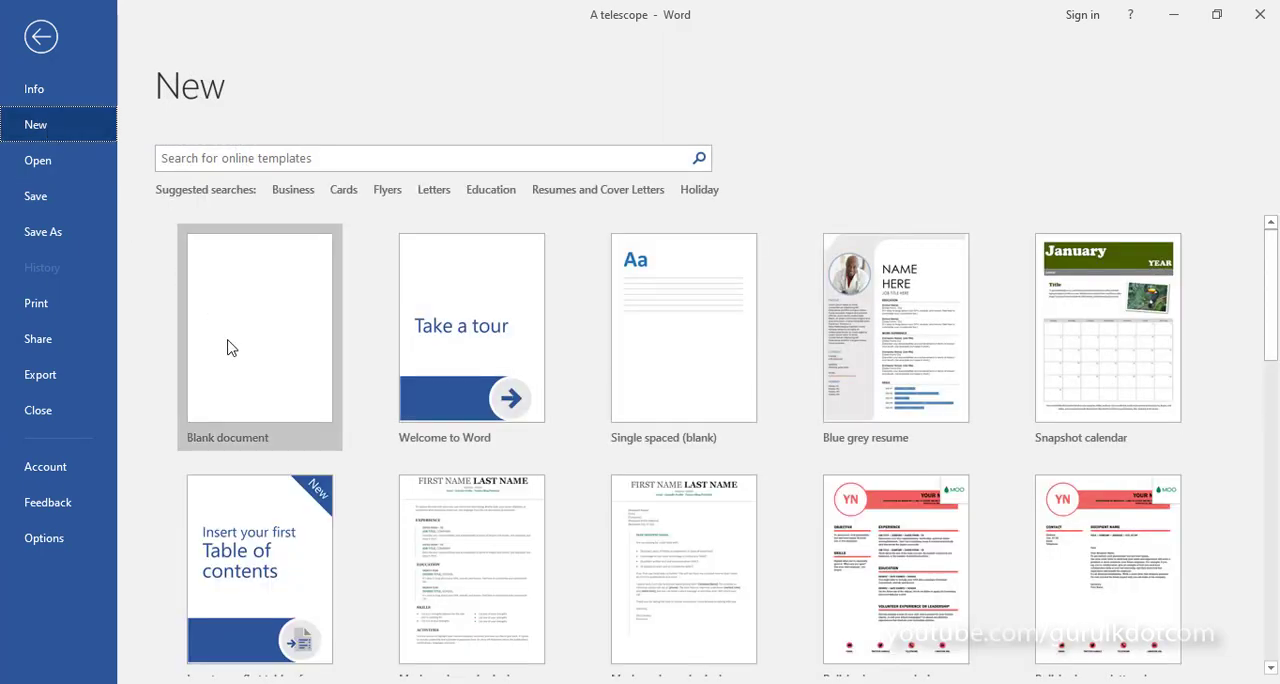
pyautogui.click(41, 37)
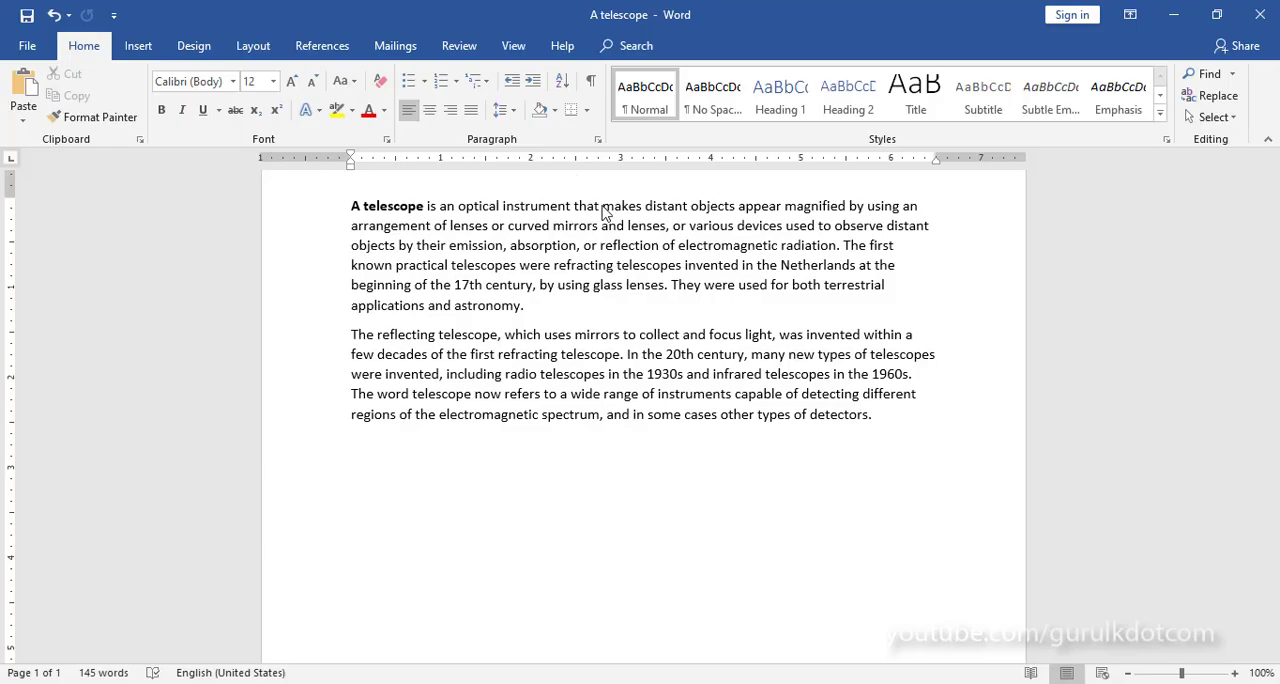
pyautogui.click(914, 423)
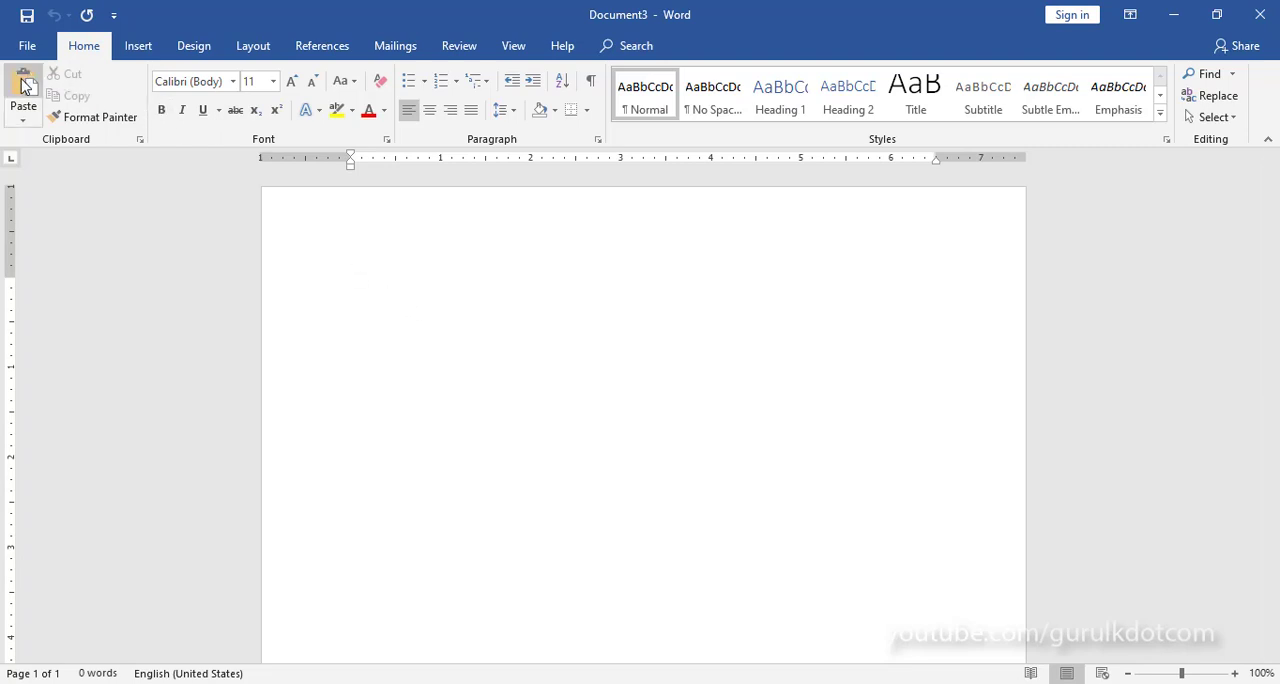
pyautogui.rightClick(362, 283)
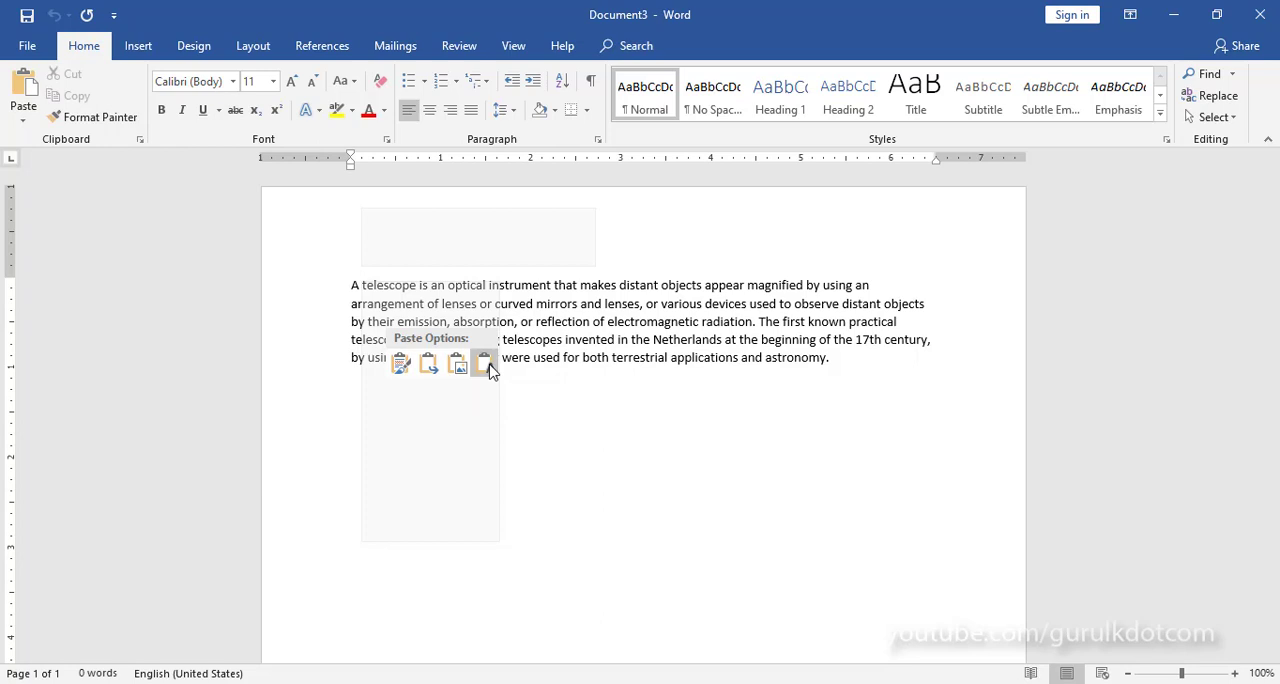
pyautogui.click(484, 364)
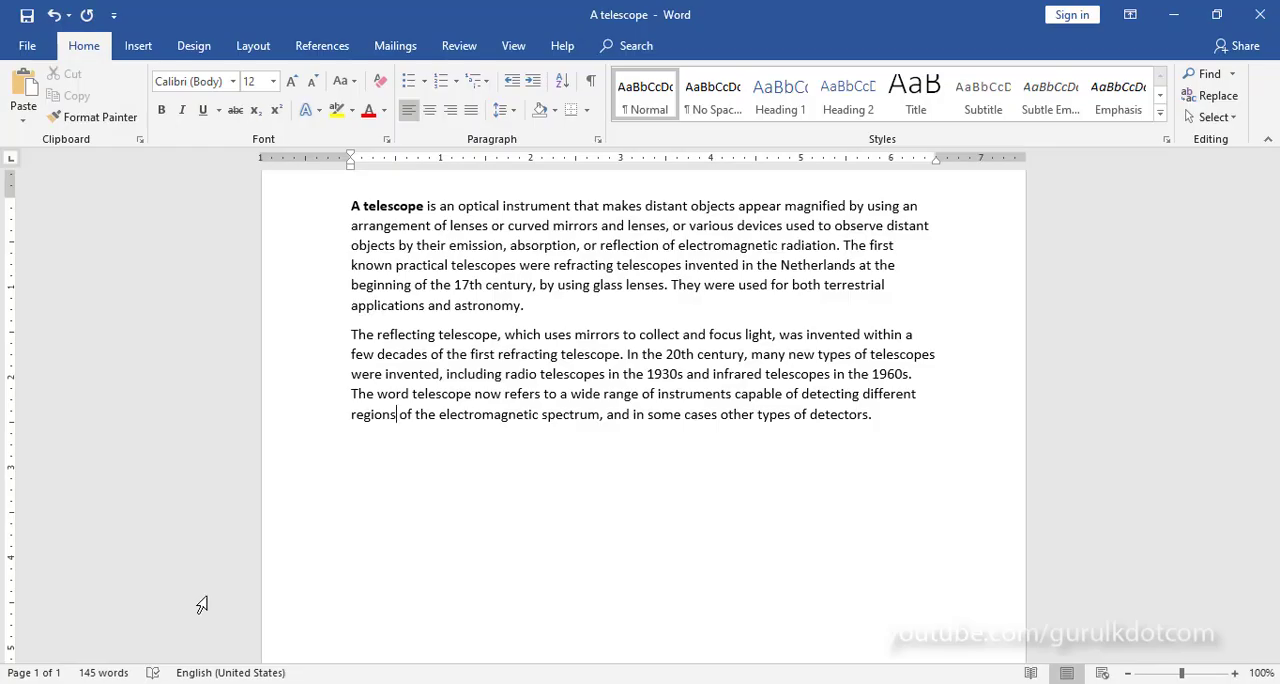
# Step: In the "A telescope" document, cut the first paragraph's text from "The first known practical telescopes" to its end and put a period after "radiation"
pyautogui.click(903, 421)
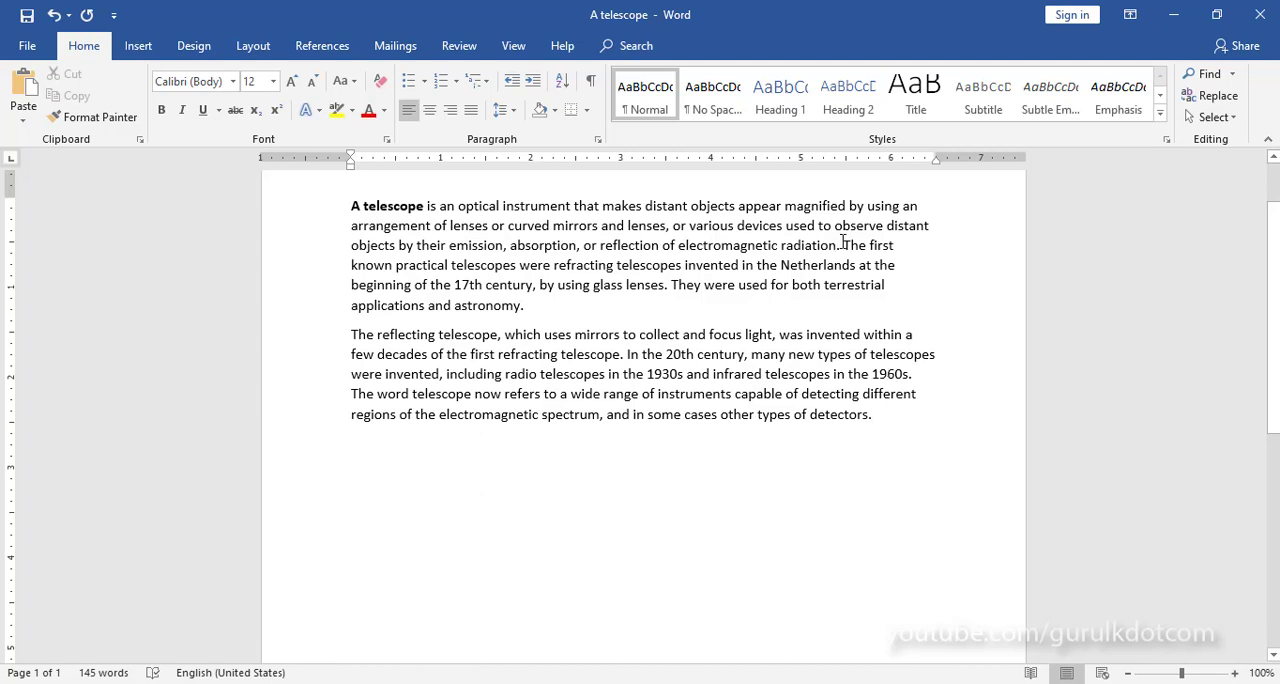
pyautogui.moveTo(843, 244); pyautogui.dragTo(543, 323)
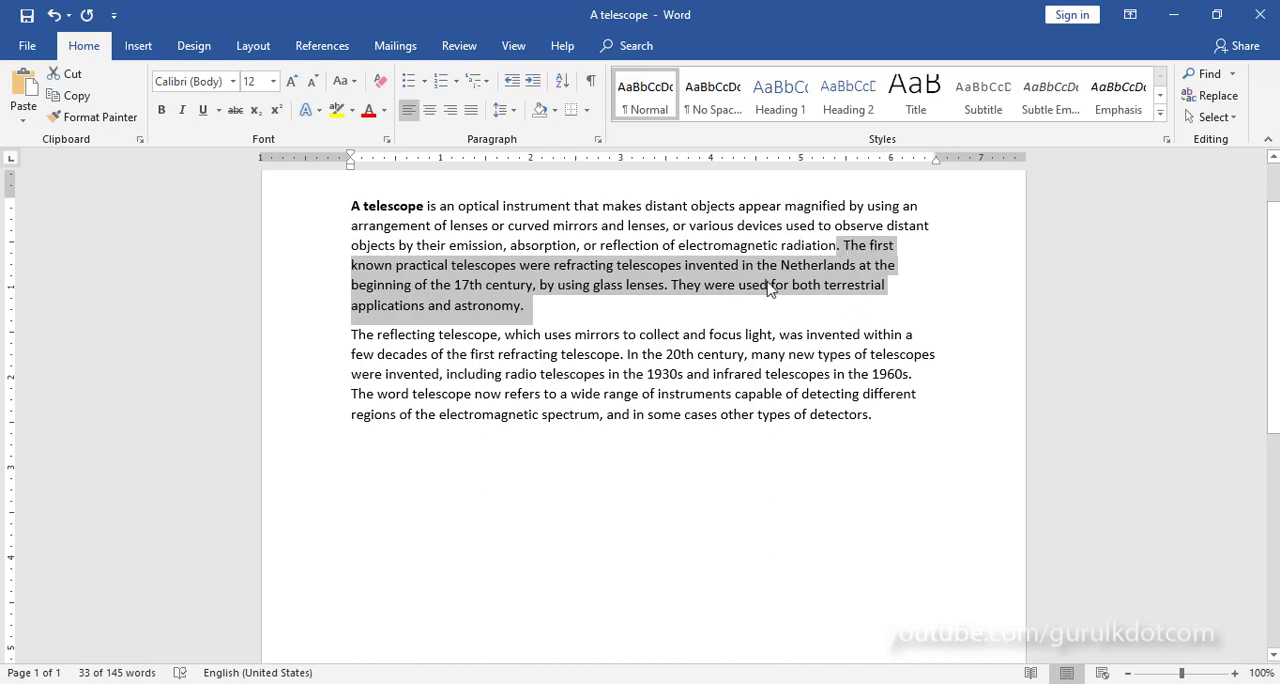
pyautogui.rightClick(858, 271)
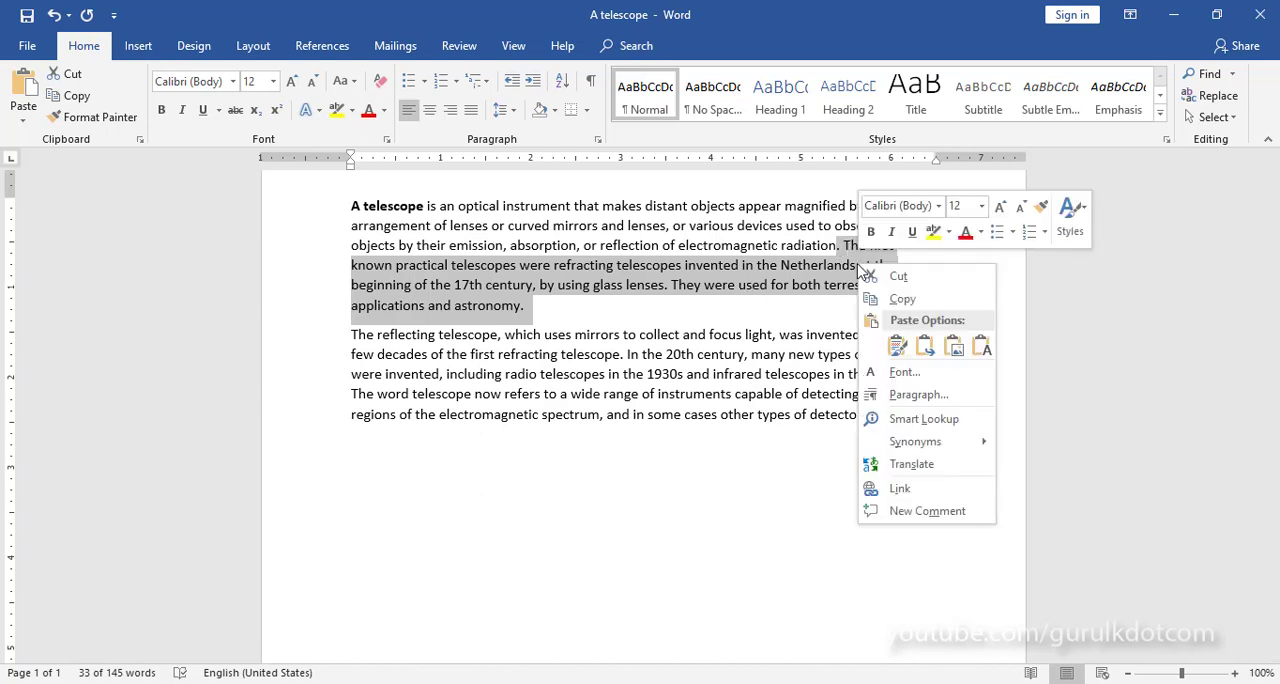
pyautogui.click(912, 278)
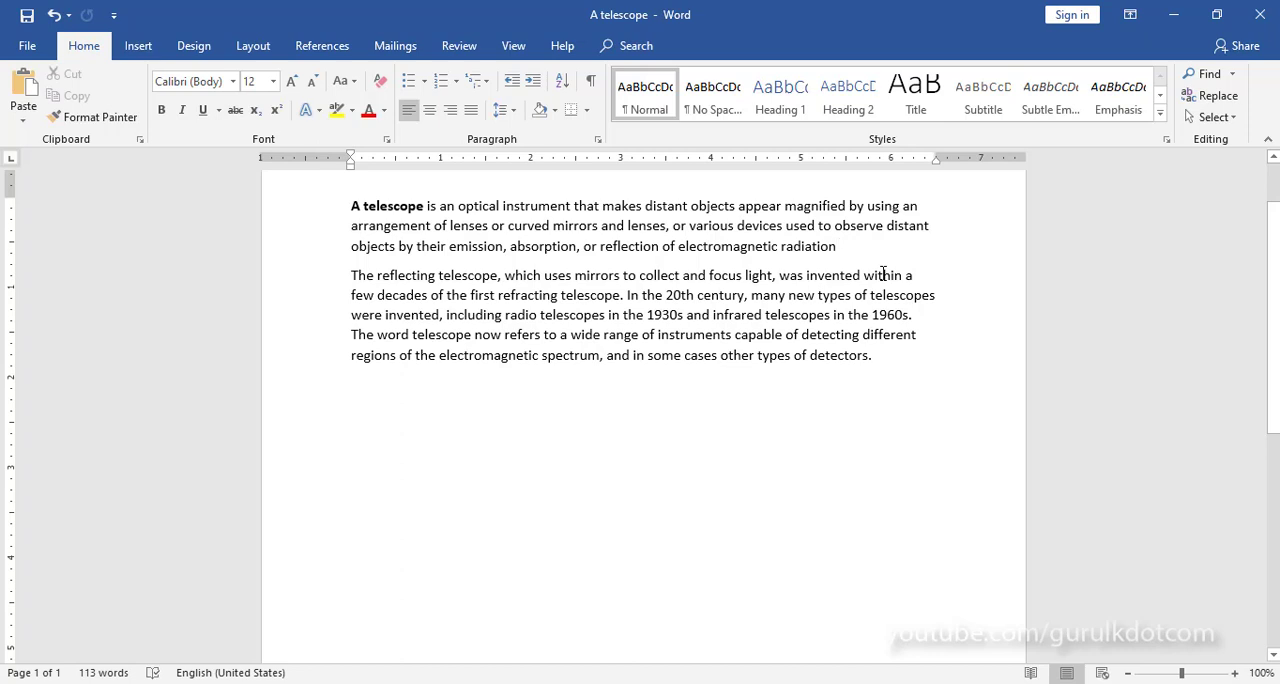
pyautogui.write('.')
# Step: Paste the cut text into the second paragraph after "in the 1960s." with the Keep Text Only option
pyautogui.click(917, 316)
pyautogui.rightClick(921, 316)
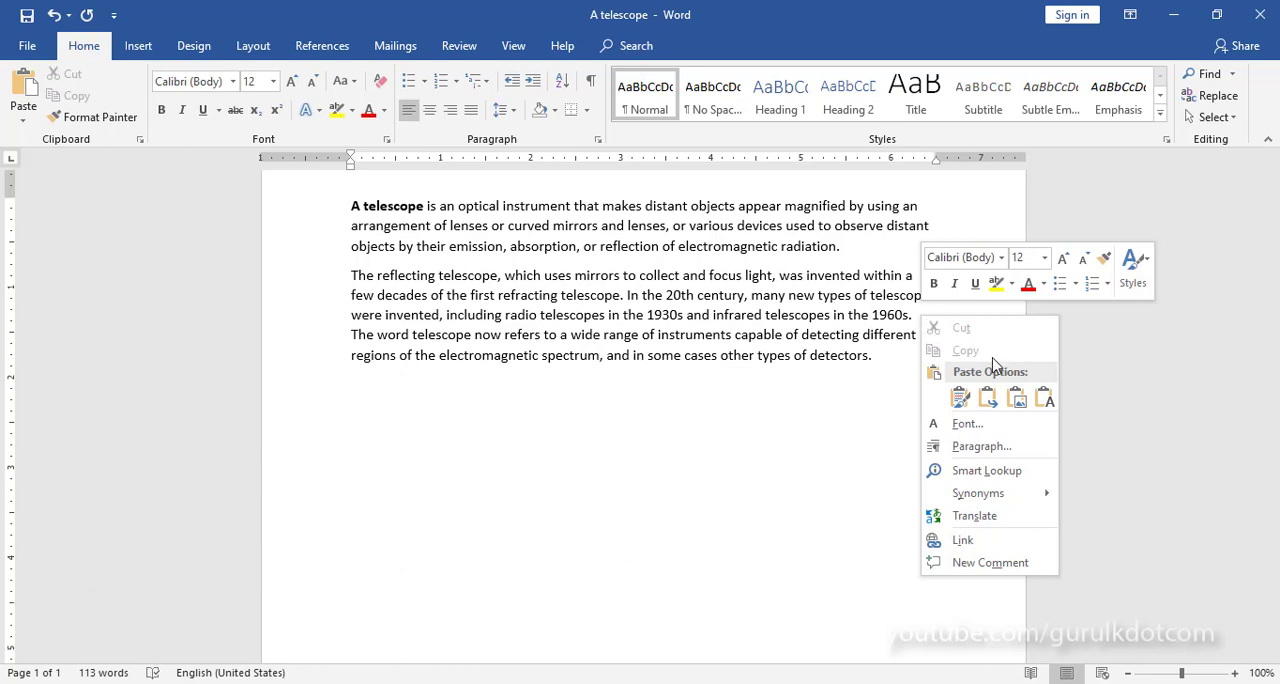
pyautogui.click(1044, 398)
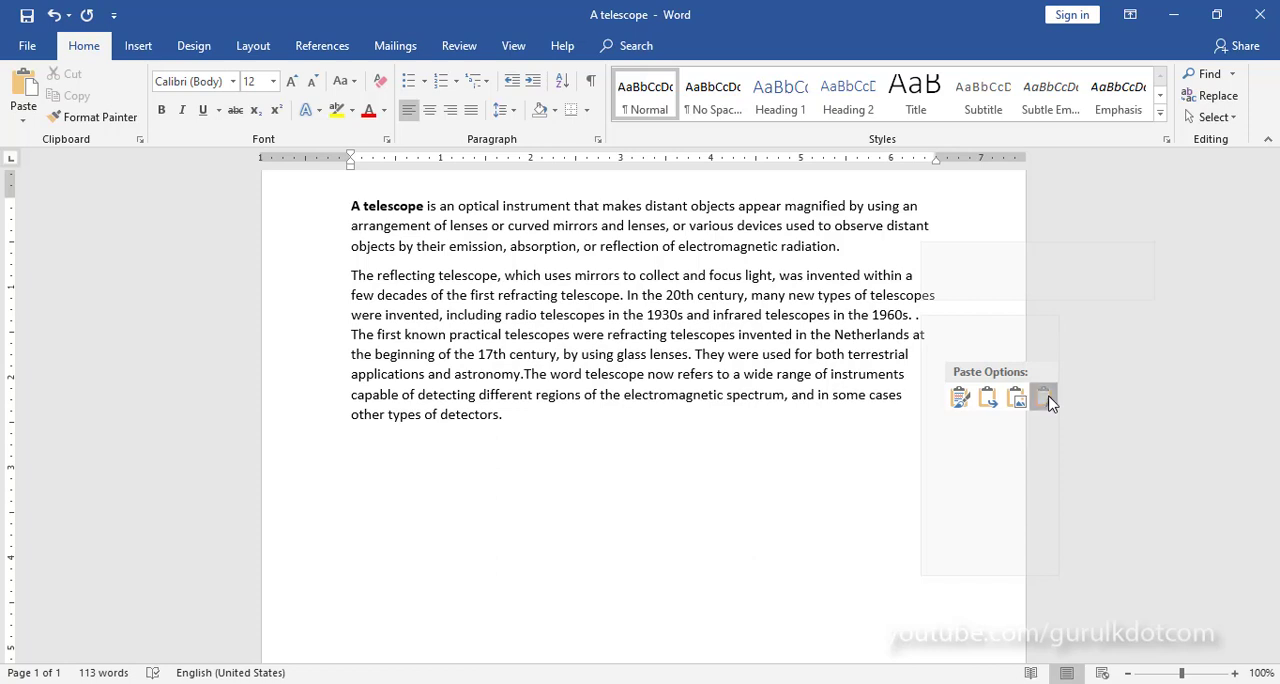
pyautogui.click(1044, 398)
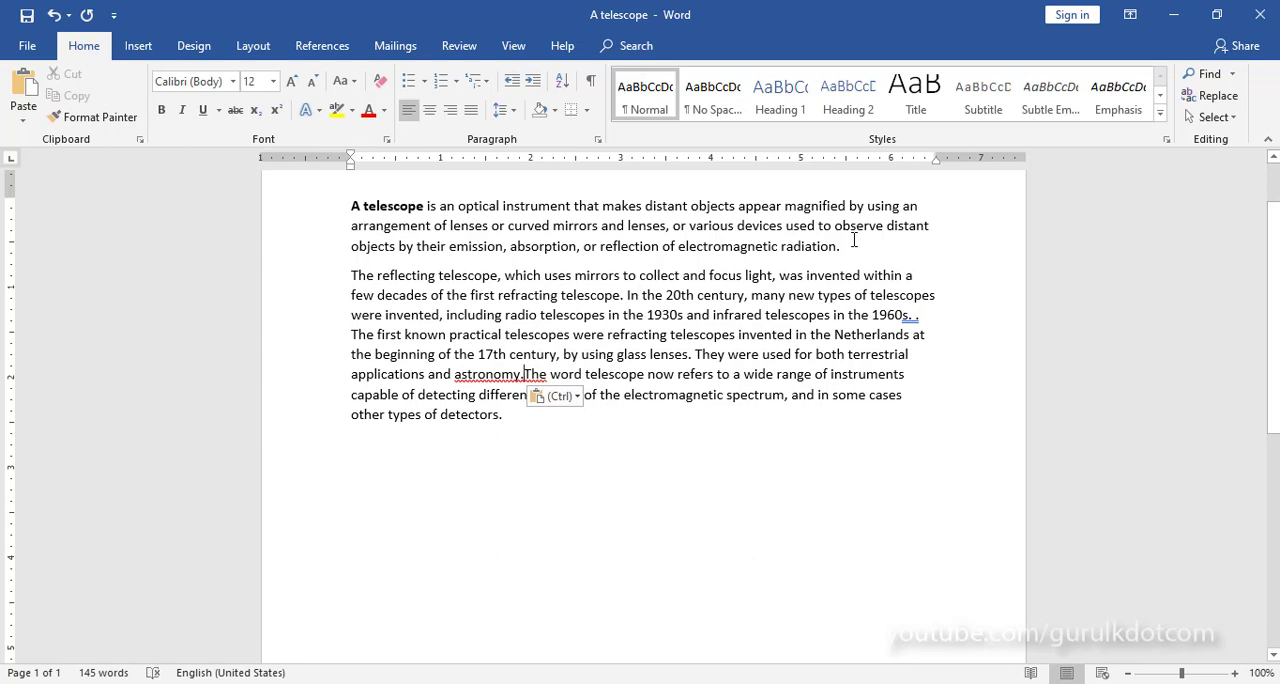
# Step: Delete the stray character after "1960s" in the second paragraph and insert a space between "astronomy." and "The"
pyautogui.click(912, 315)
pyautogui.press('Delete')
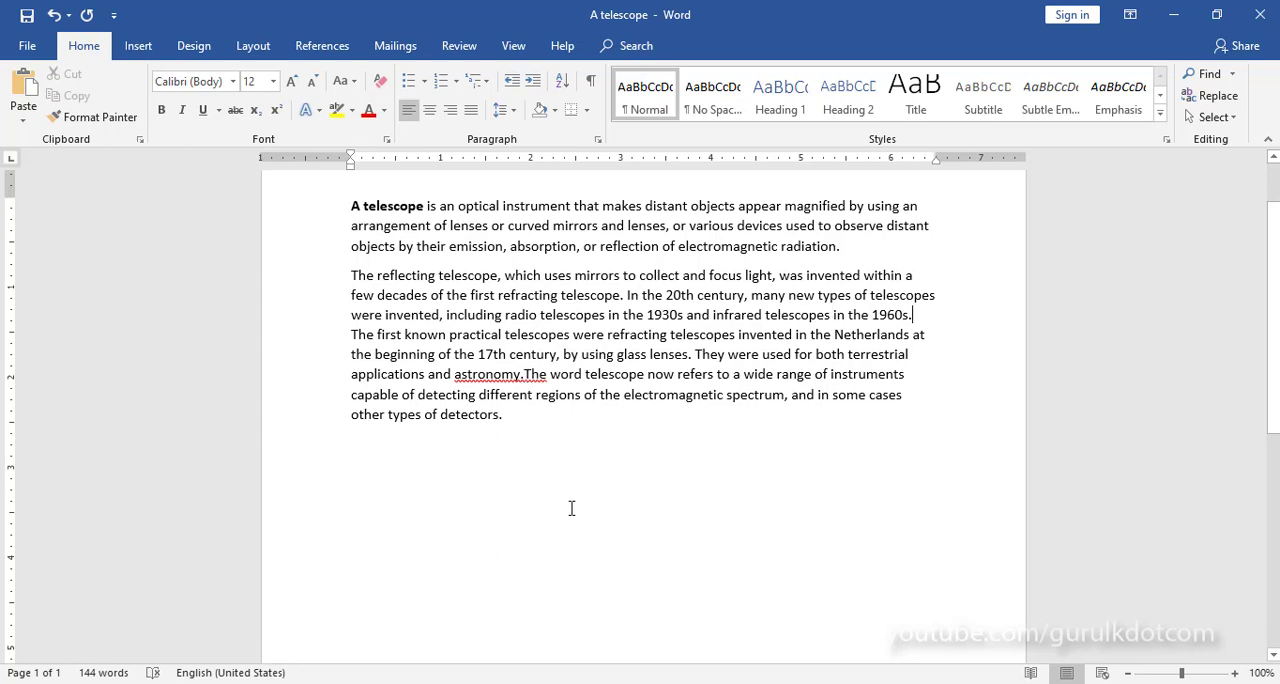
pyautogui.click(525, 376)
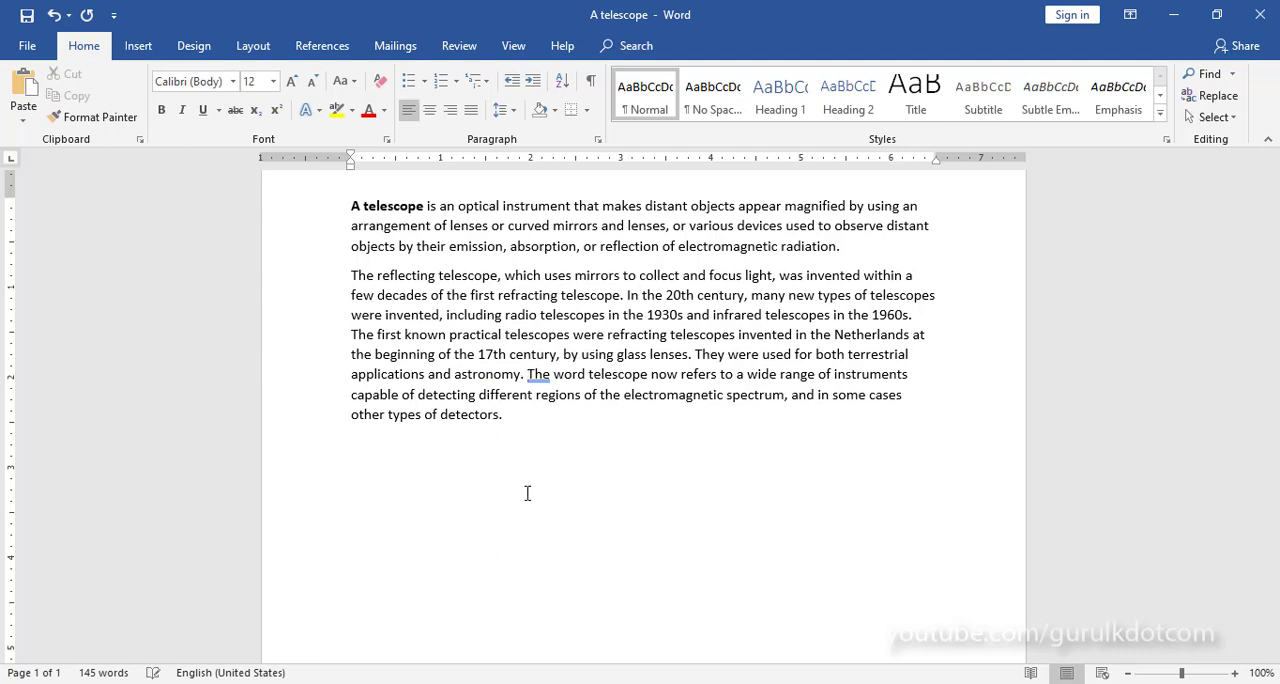
pyautogui.click(508, 450)
pyautogui.scroll(2, 561, 441)
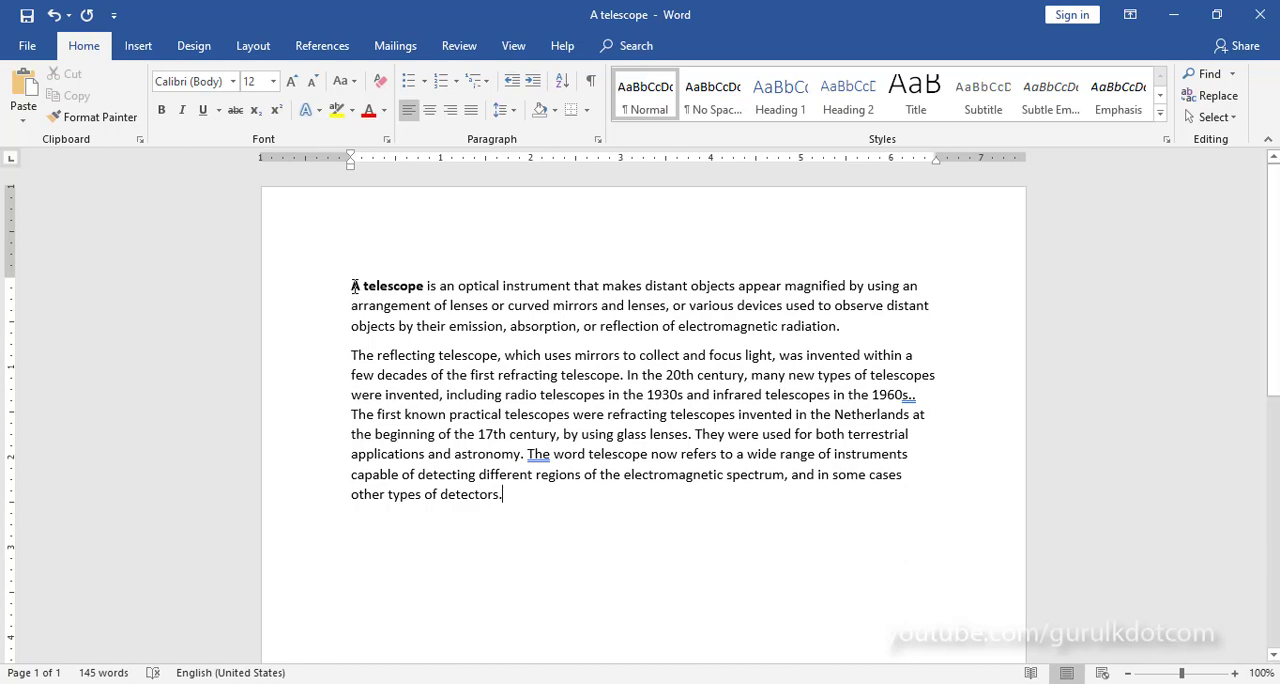
# Step: Add an empty line between the first and second paragraphs
pyautogui.moveTo(353, 287); pyautogui.dragTo(840, 328)
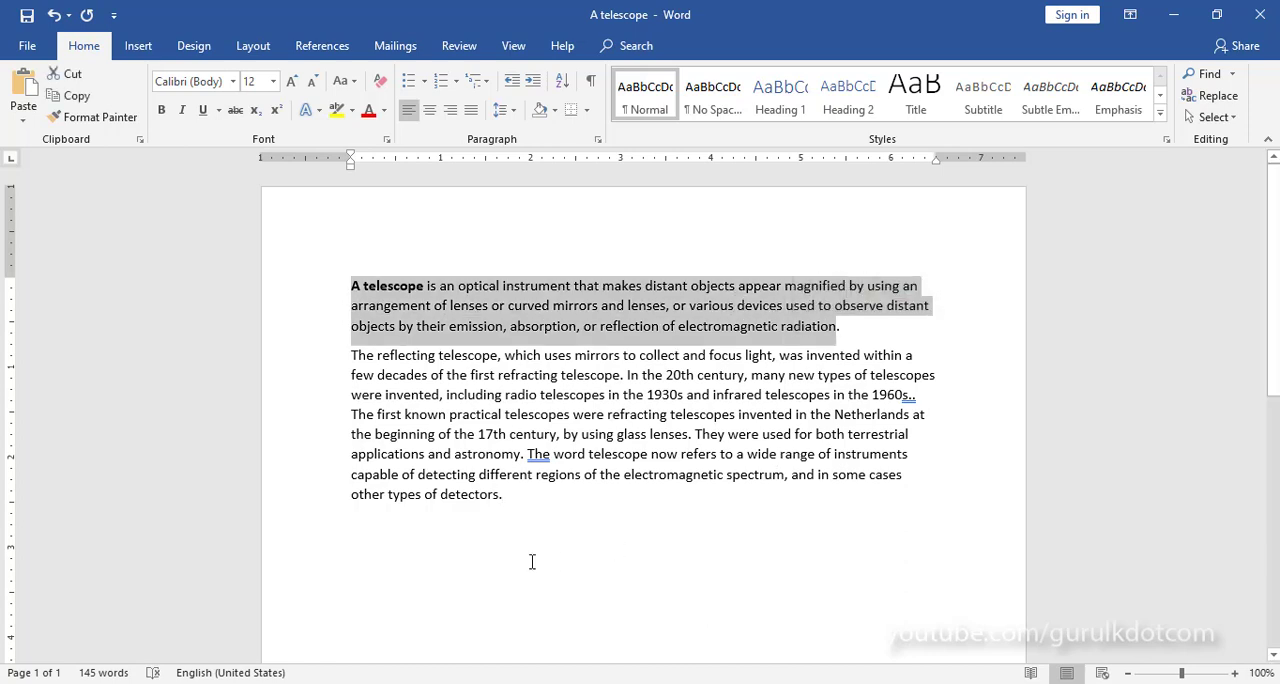
pyautogui.click(564, 501)
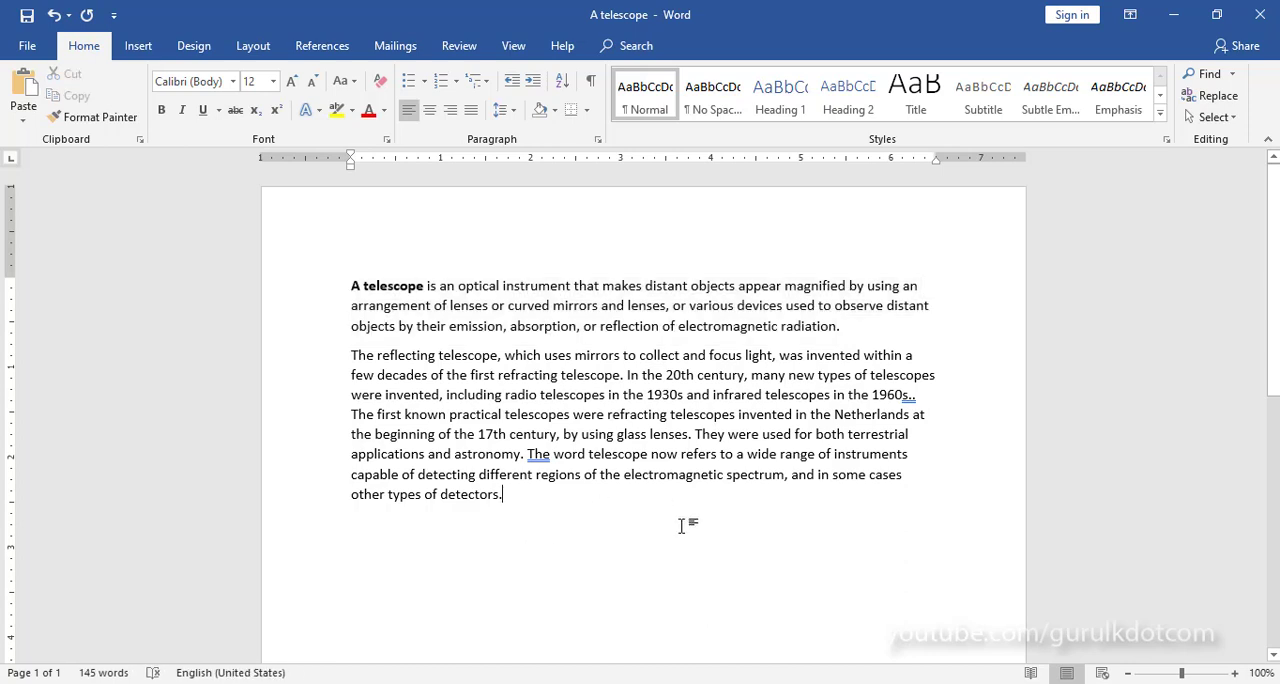
pyautogui.click(868, 331)
pyautogui.press('Return')
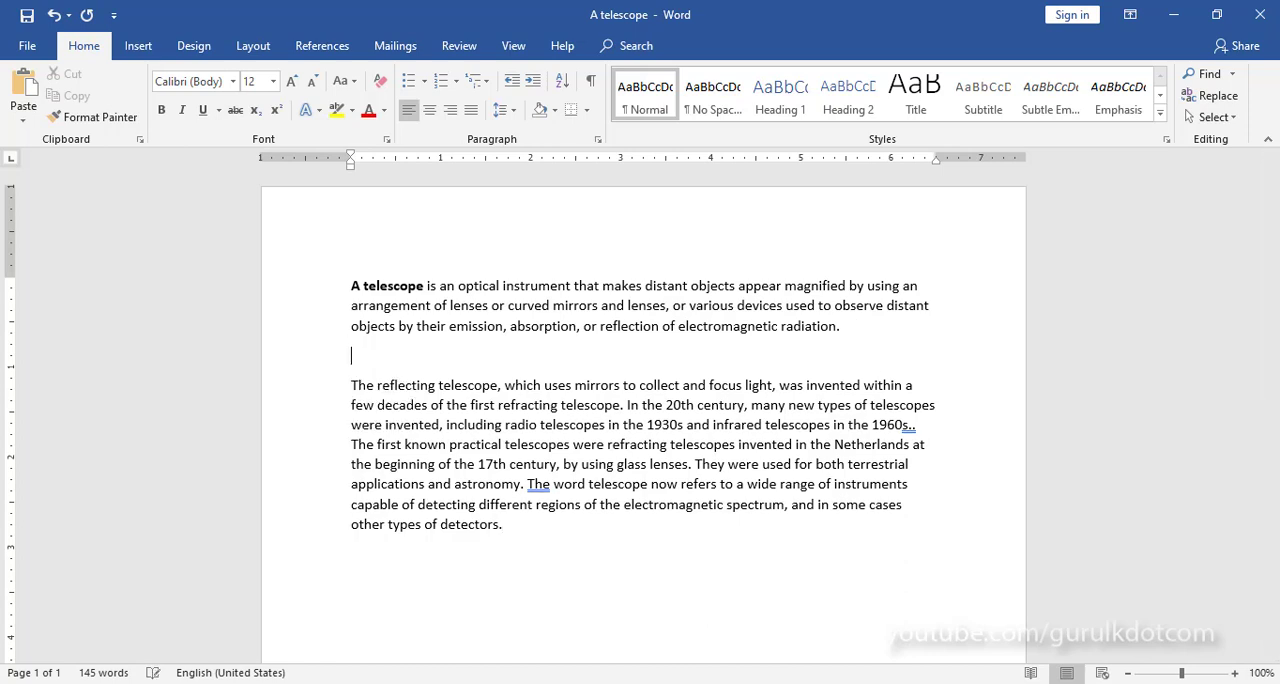
# Step: Search the online pictures for "telescope" to fill the empty line between the paragraphs
pyautogui.click(140, 46)
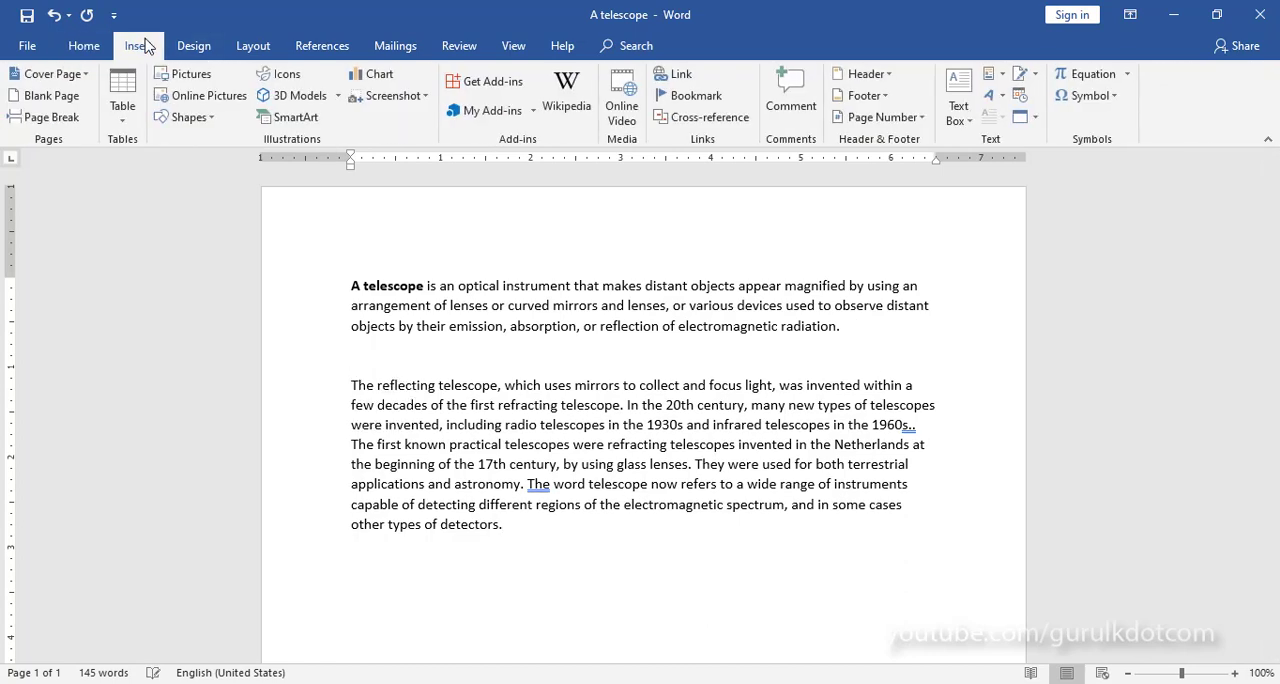
pyautogui.click(190, 98)
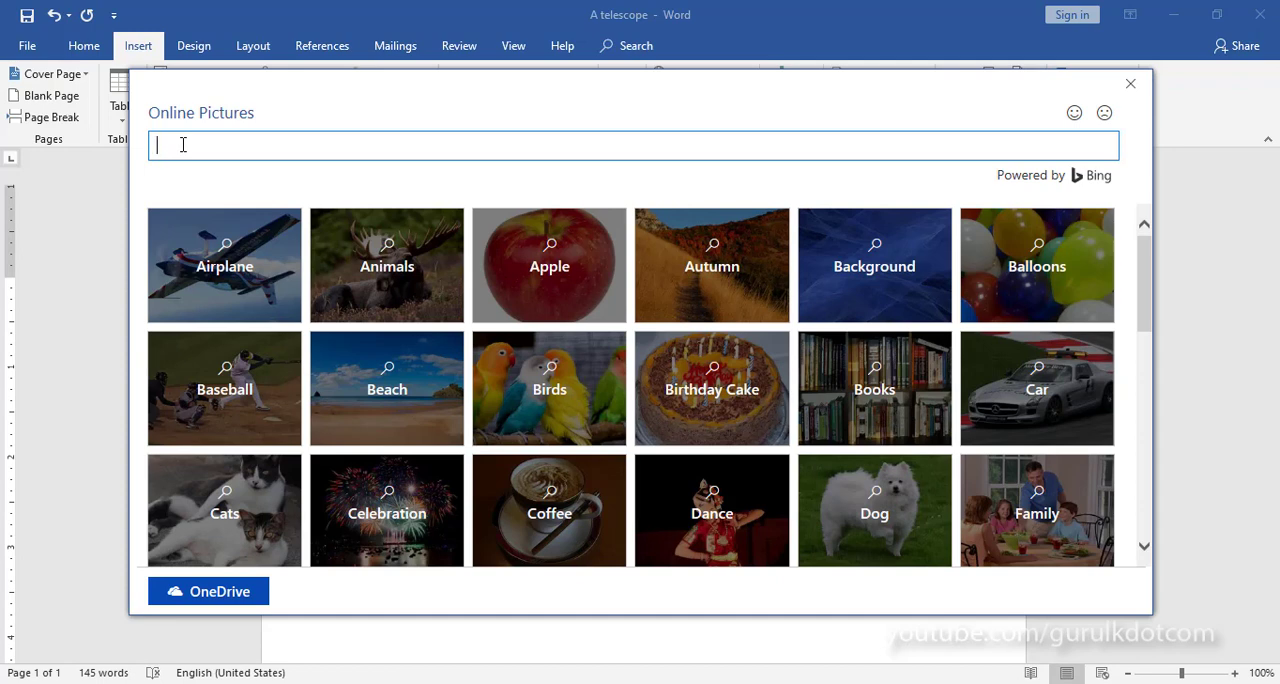
pyautogui.write('telescope')
pyautogui.press('Return')
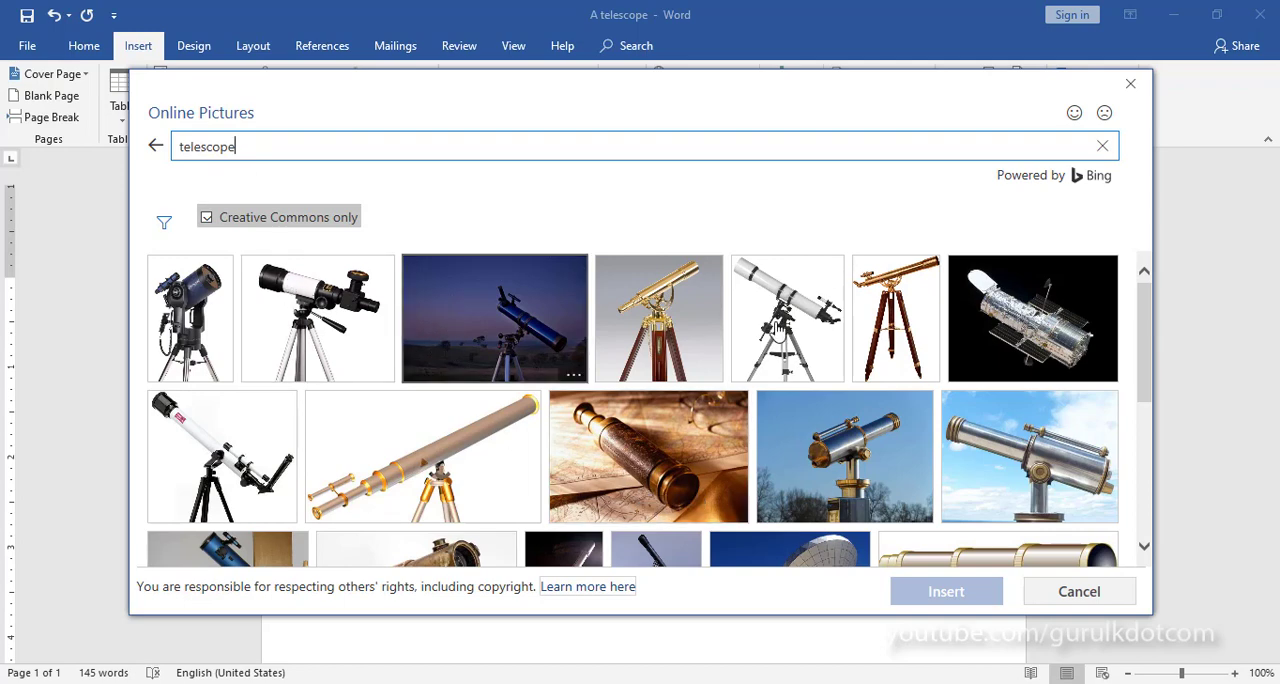
# Step: Insert only the picture of the long brown telescope with gold rings on a tripod from the search results
pyautogui.click(899, 313)
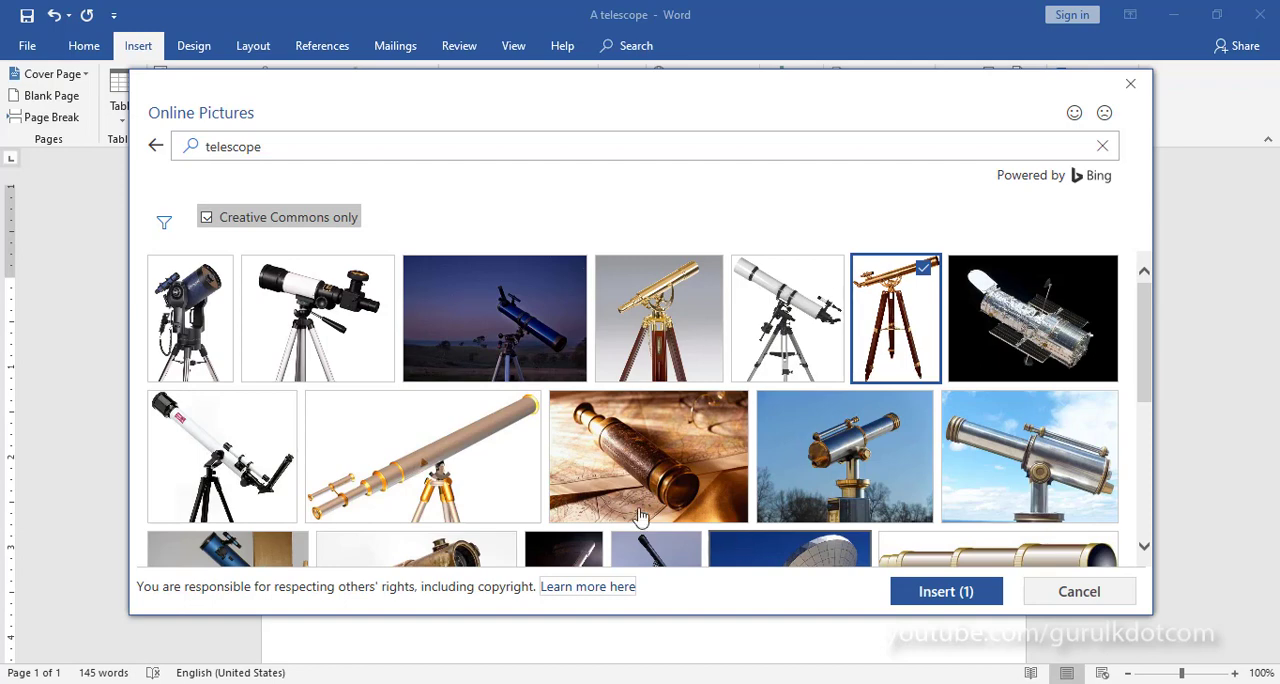
pyautogui.click(450, 460)
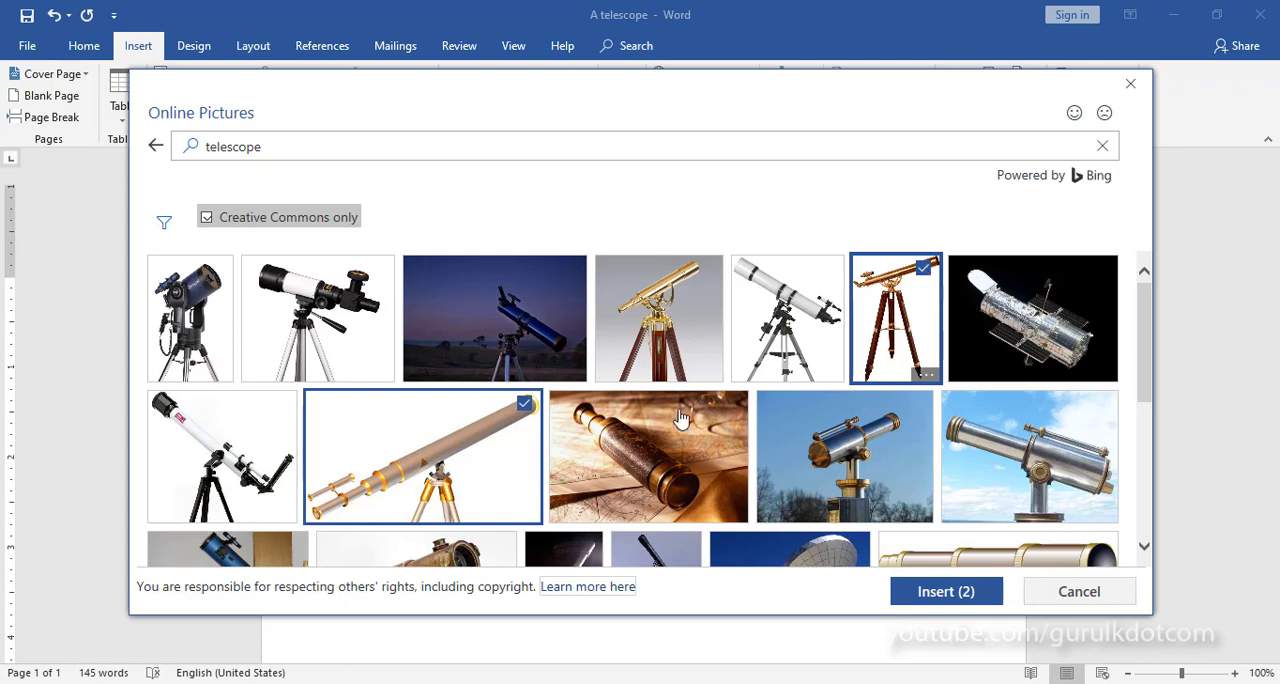
pyautogui.click(925, 270)
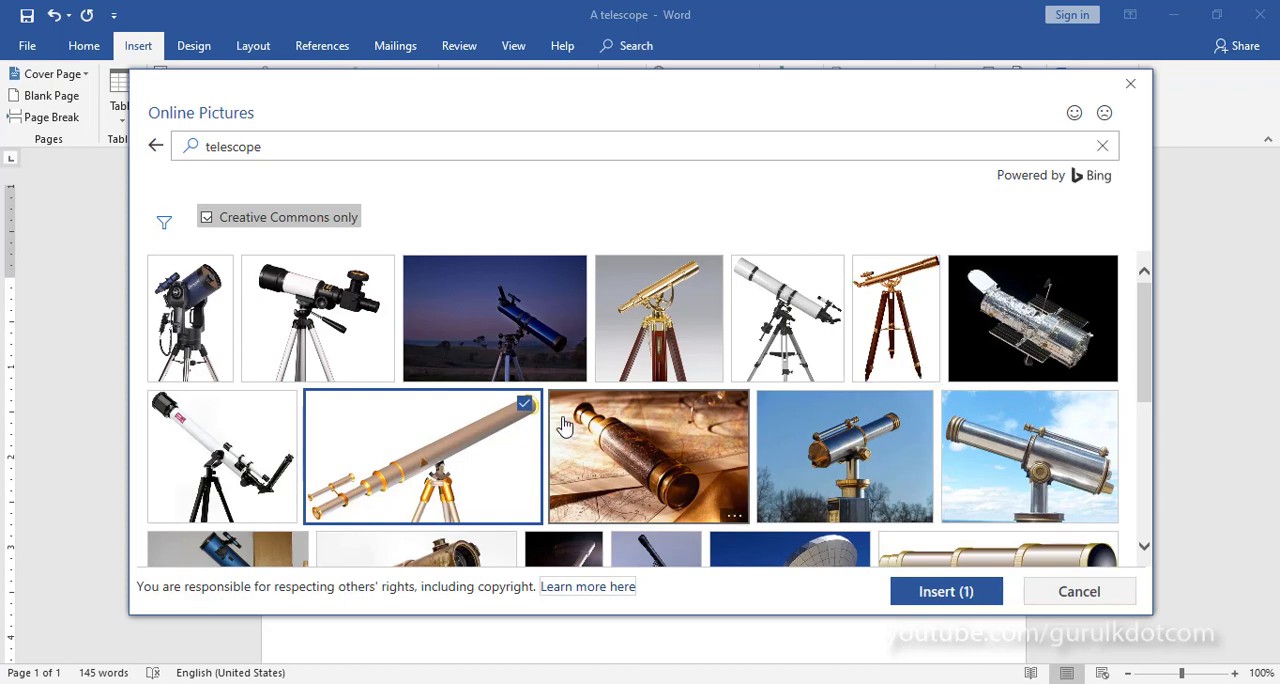
pyautogui.click(966, 597)
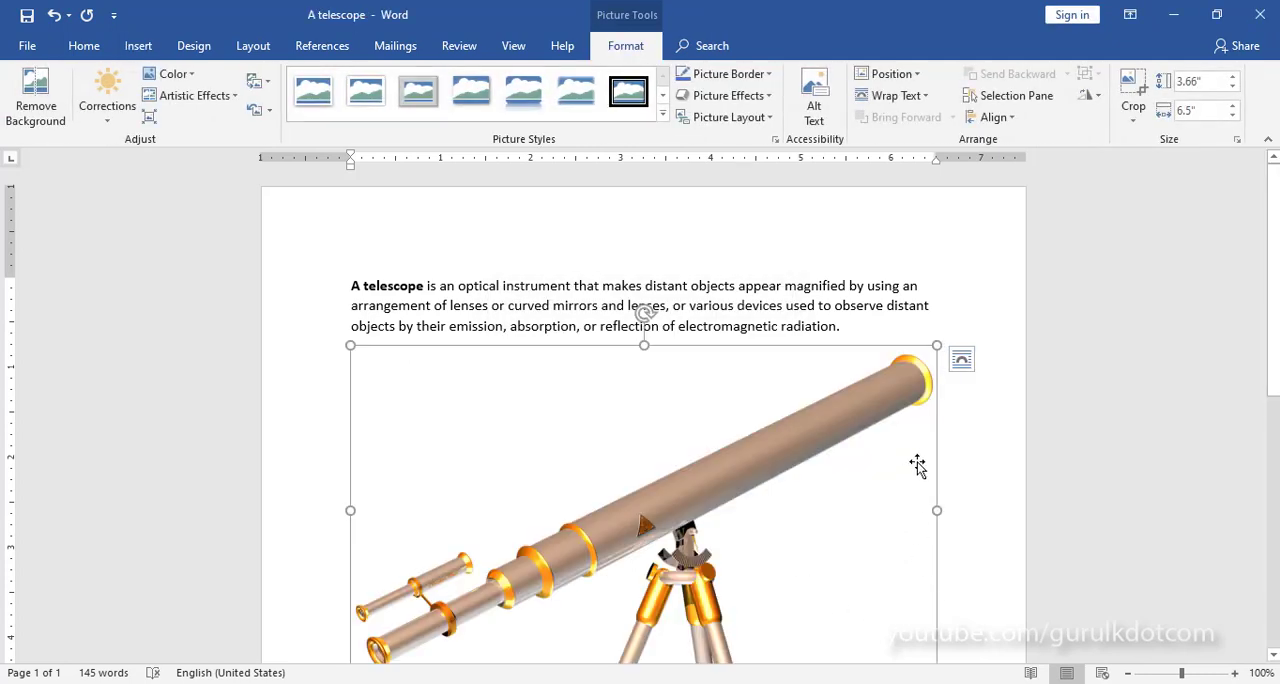
pyautogui.scroll(-2, 917, 466)
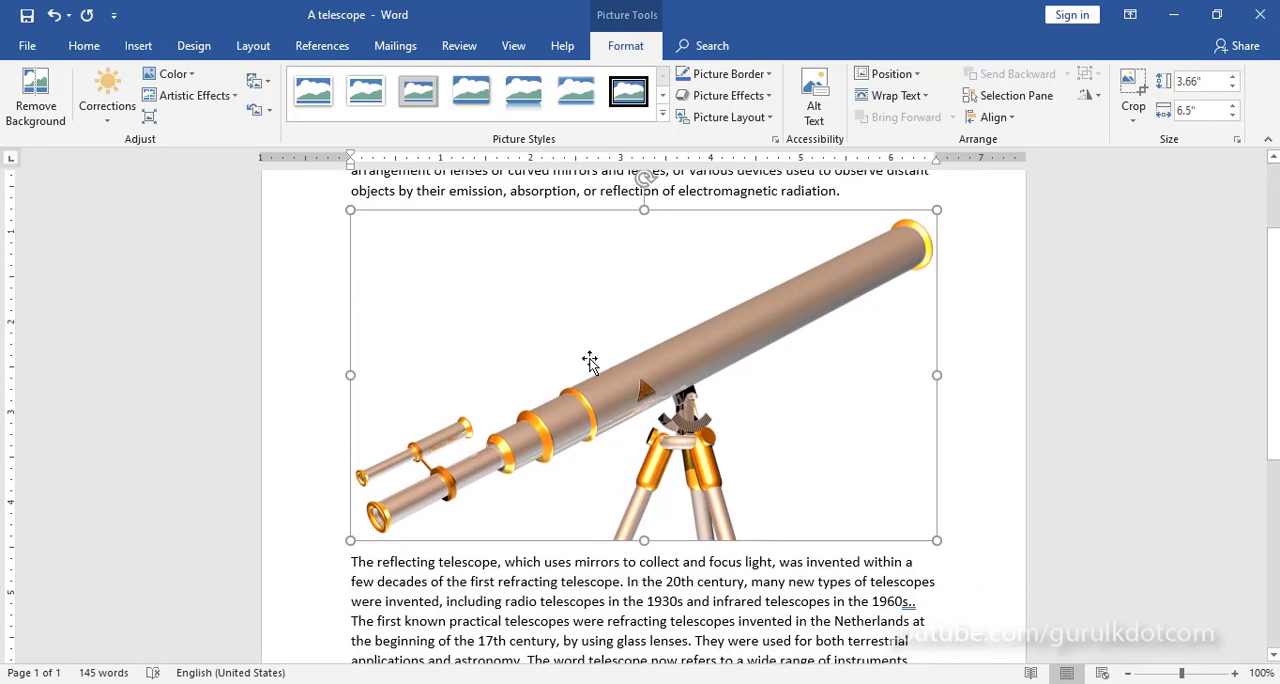
pyautogui.click(998, 511)
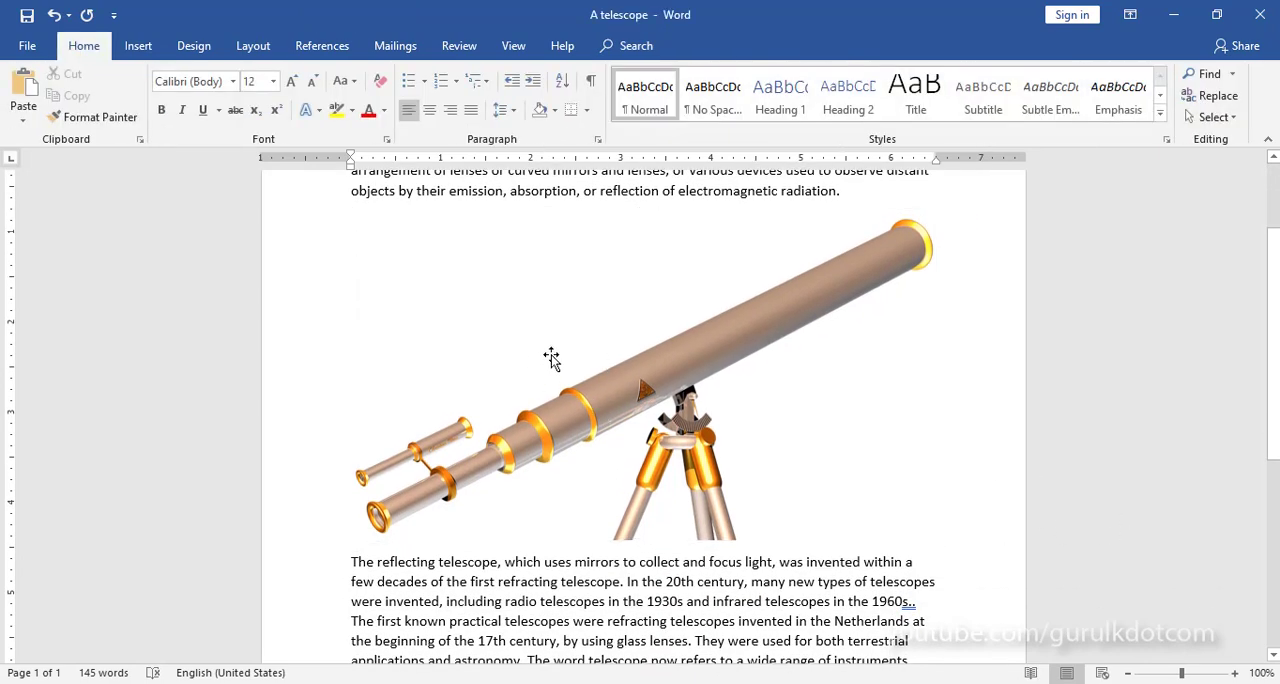
pyautogui.doubleClick(757, 470)
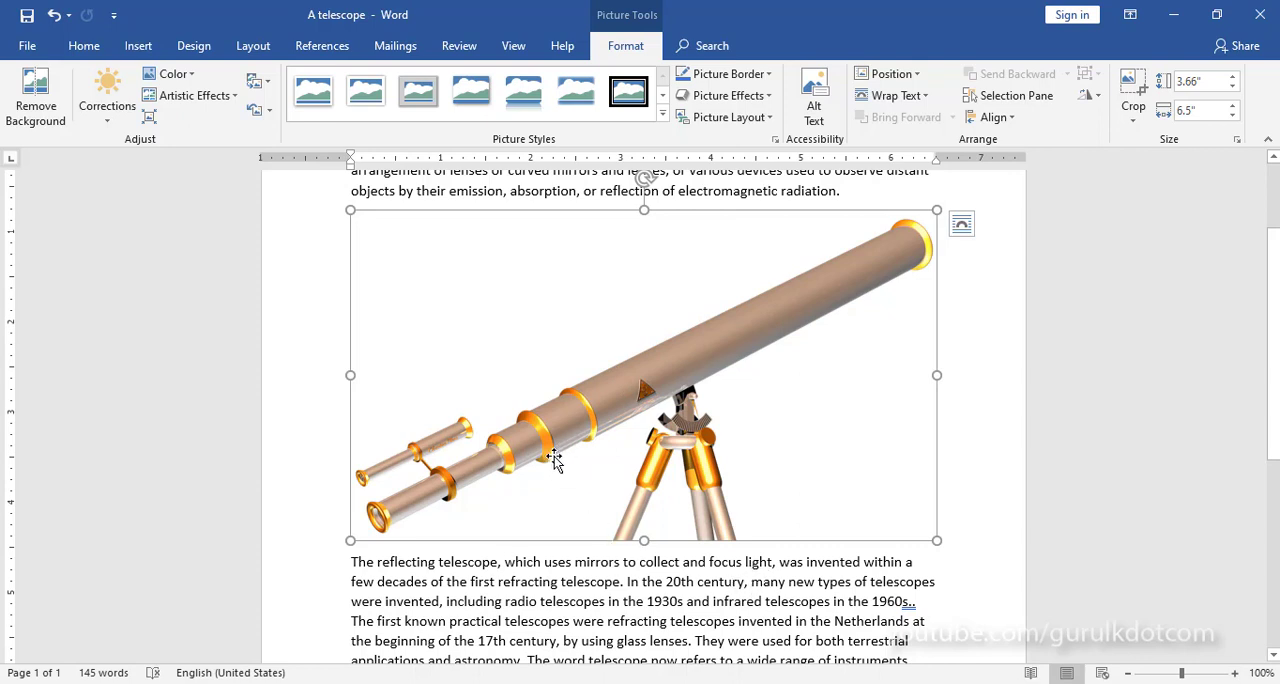
pyautogui.click(963, 587)
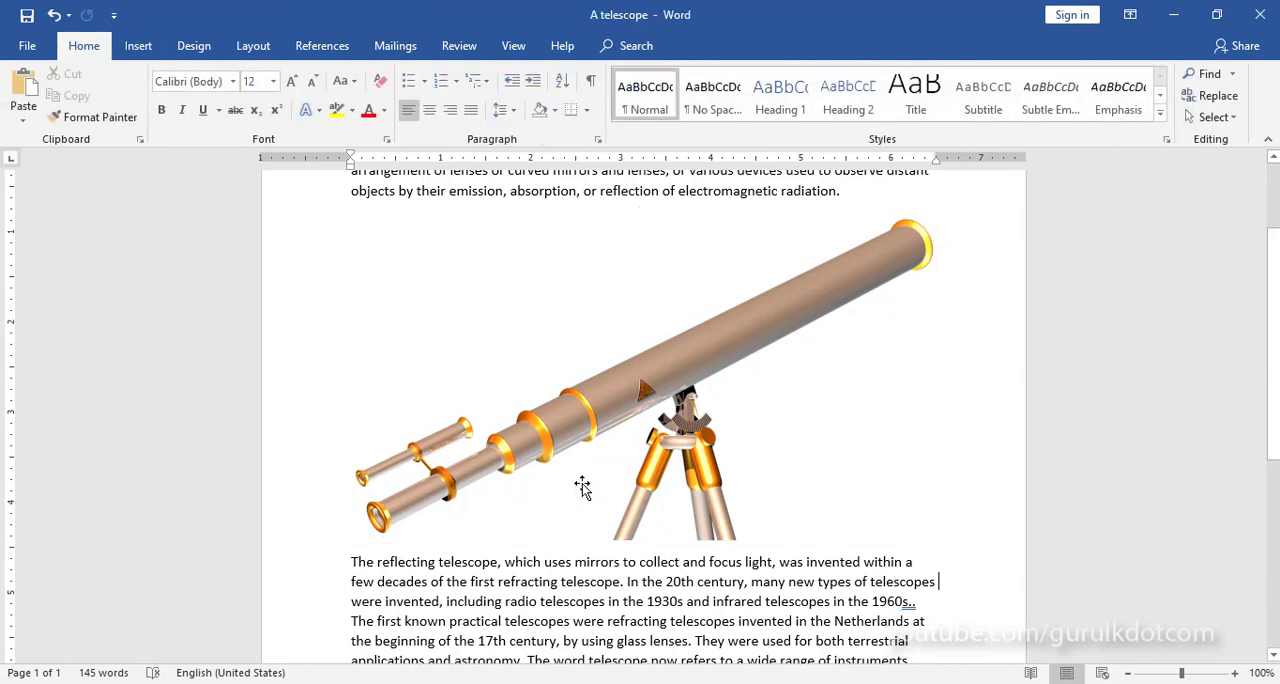
# Step: Copy the telescope picture between the two paragraphs
pyautogui.click(692, 374)
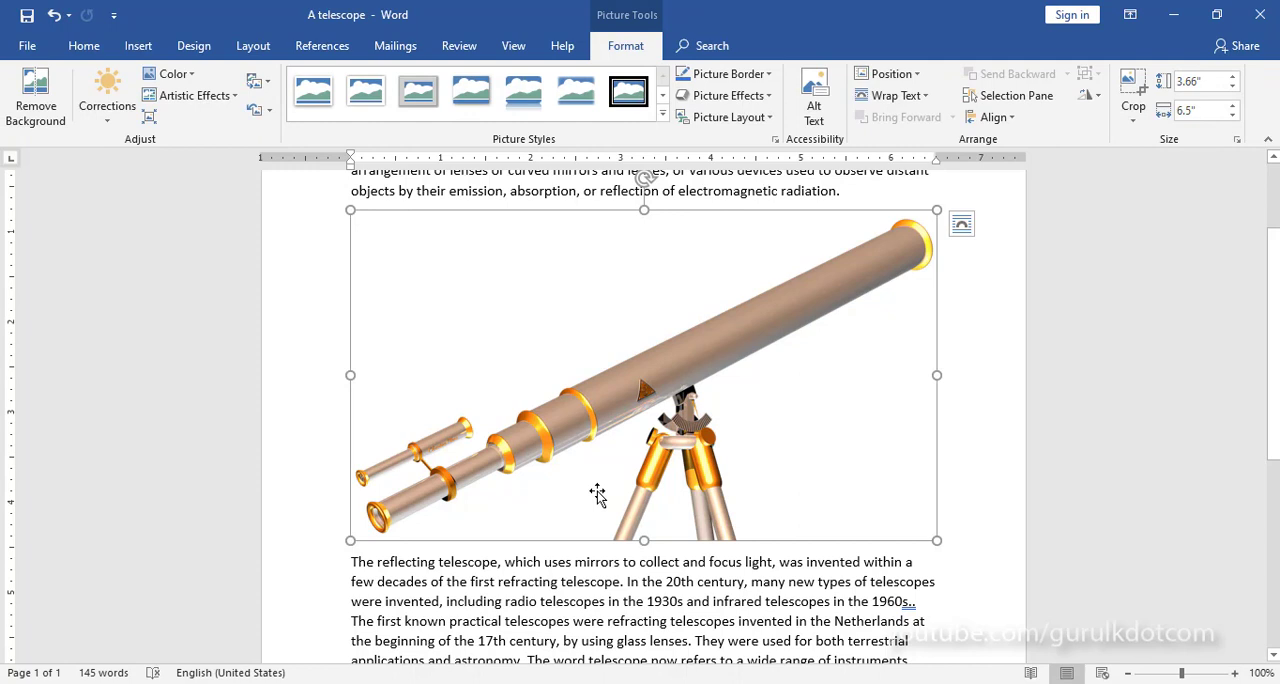
pyautogui.click(89, 50)
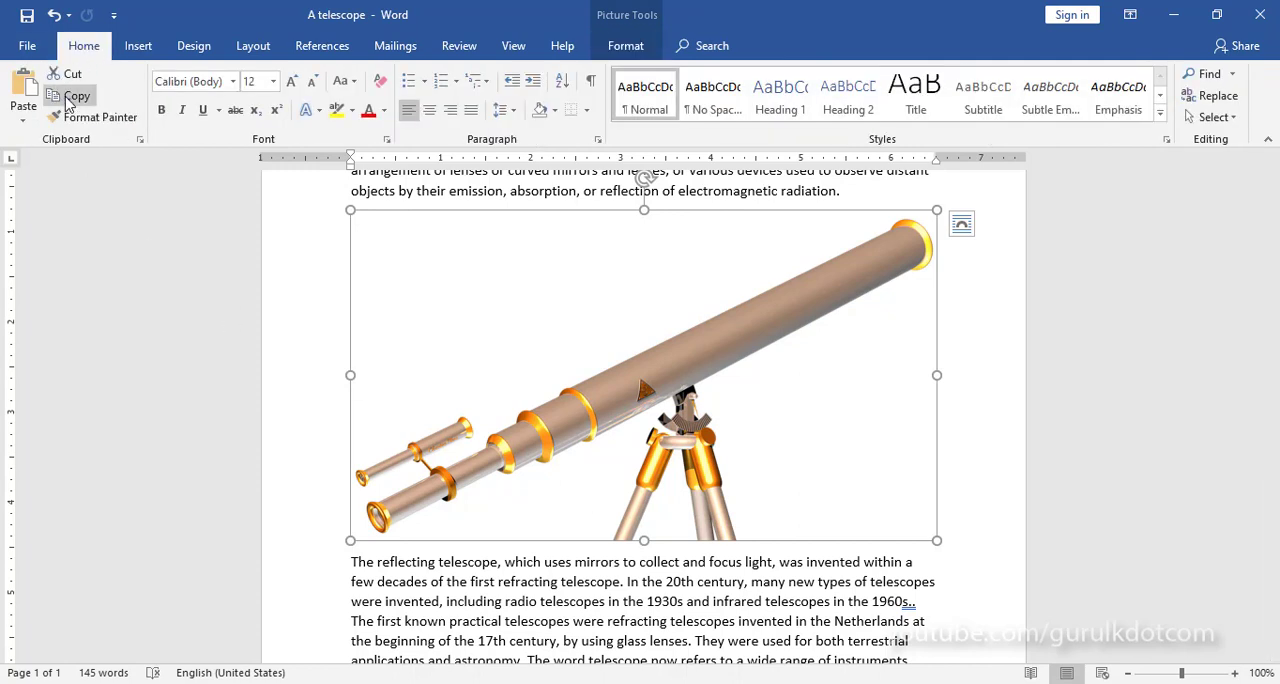
pyautogui.click(70, 96)
# Step: Insert a blank page after the end of the second paragraph
pyautogui.scroll(-6, 971, 494)
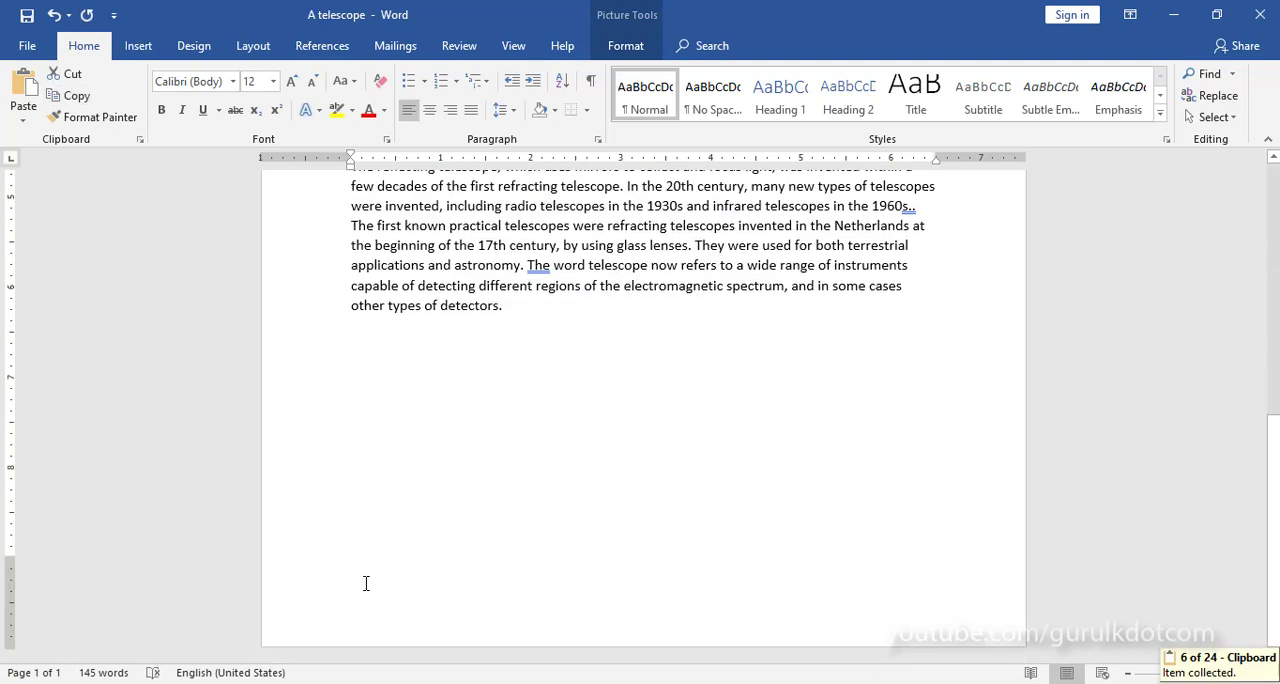
pyautogui.click(510, 425)
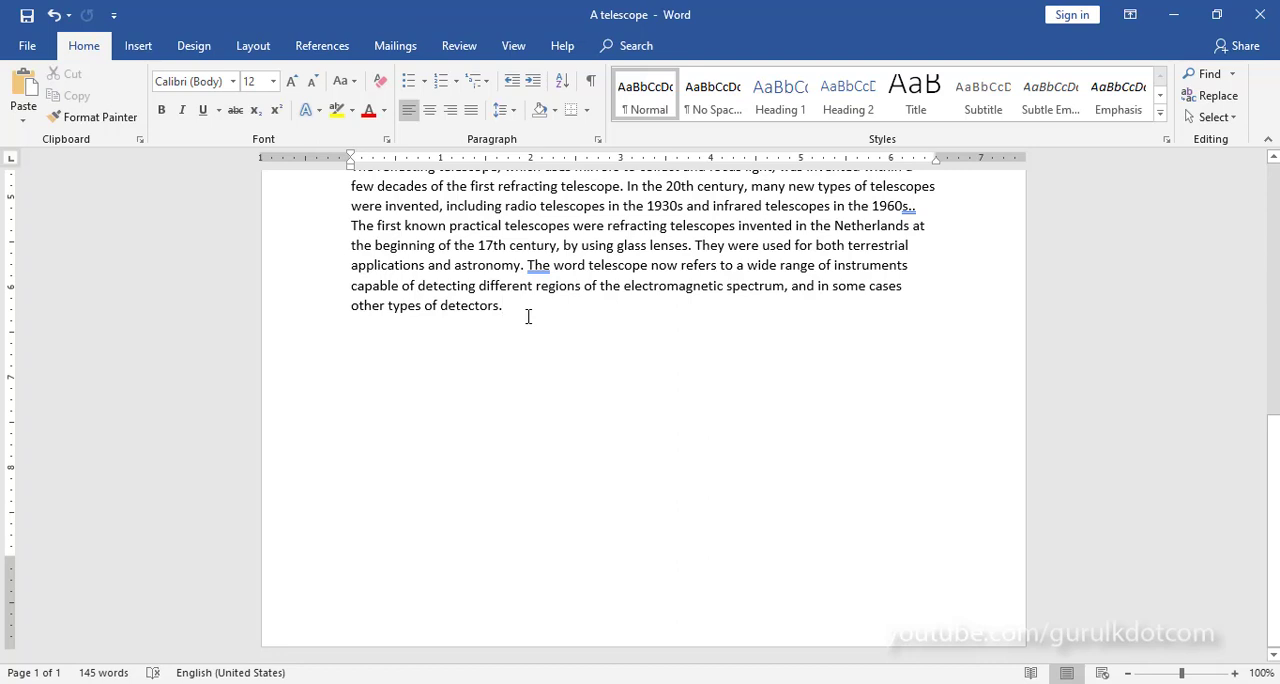
pyautogui.click(137, 47)
pyautogui.click(42, 96)
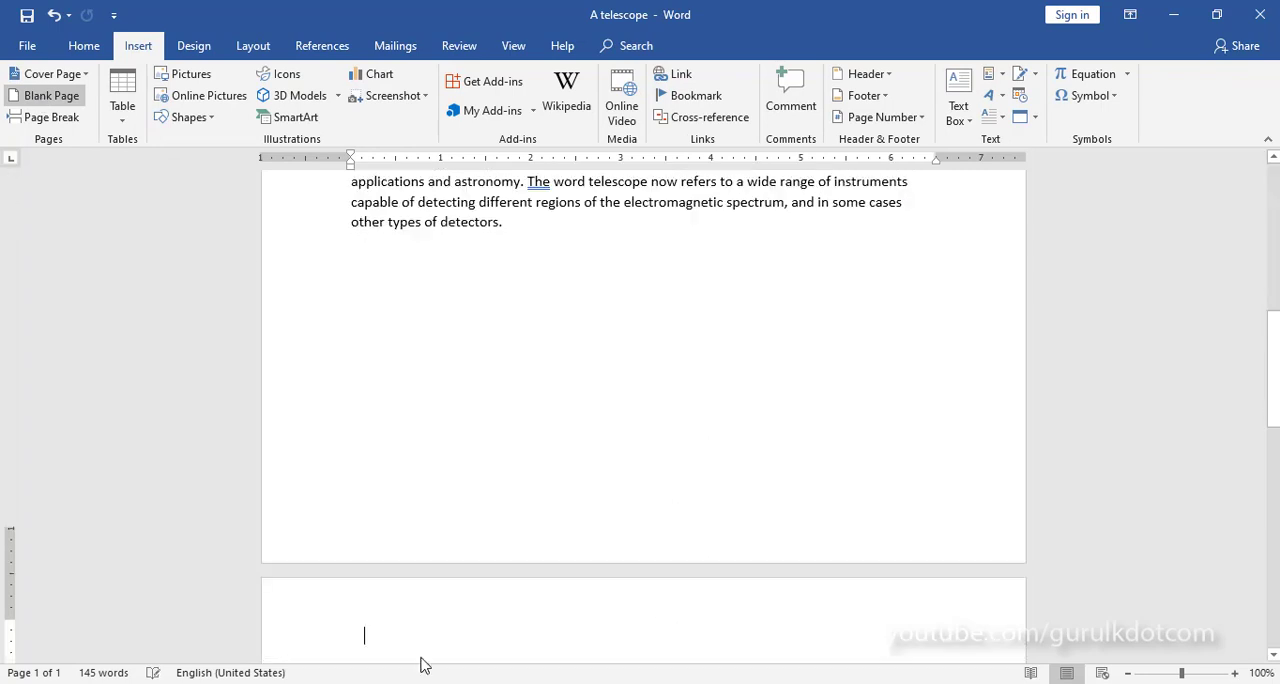
# Step: Paste the copied telescope picture onto the new second page
pyautogui.scroll(-2, 415, 640)
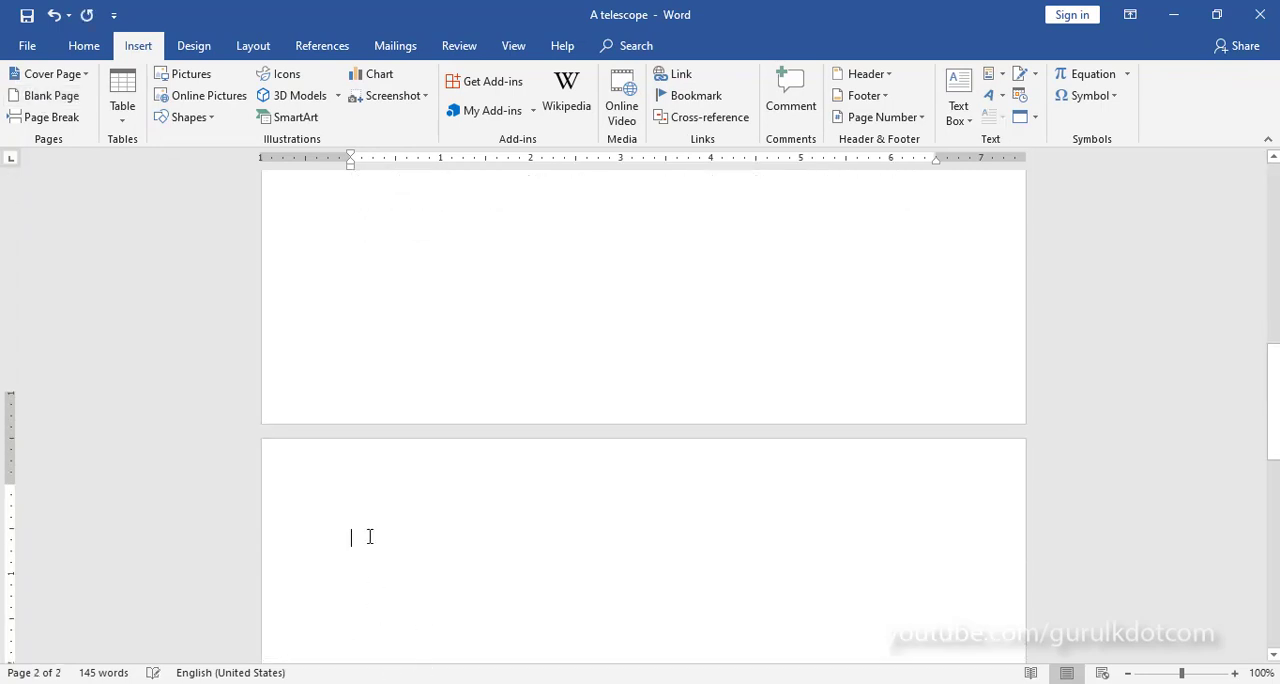
pyautogui.scroll(-2, 369, 537)
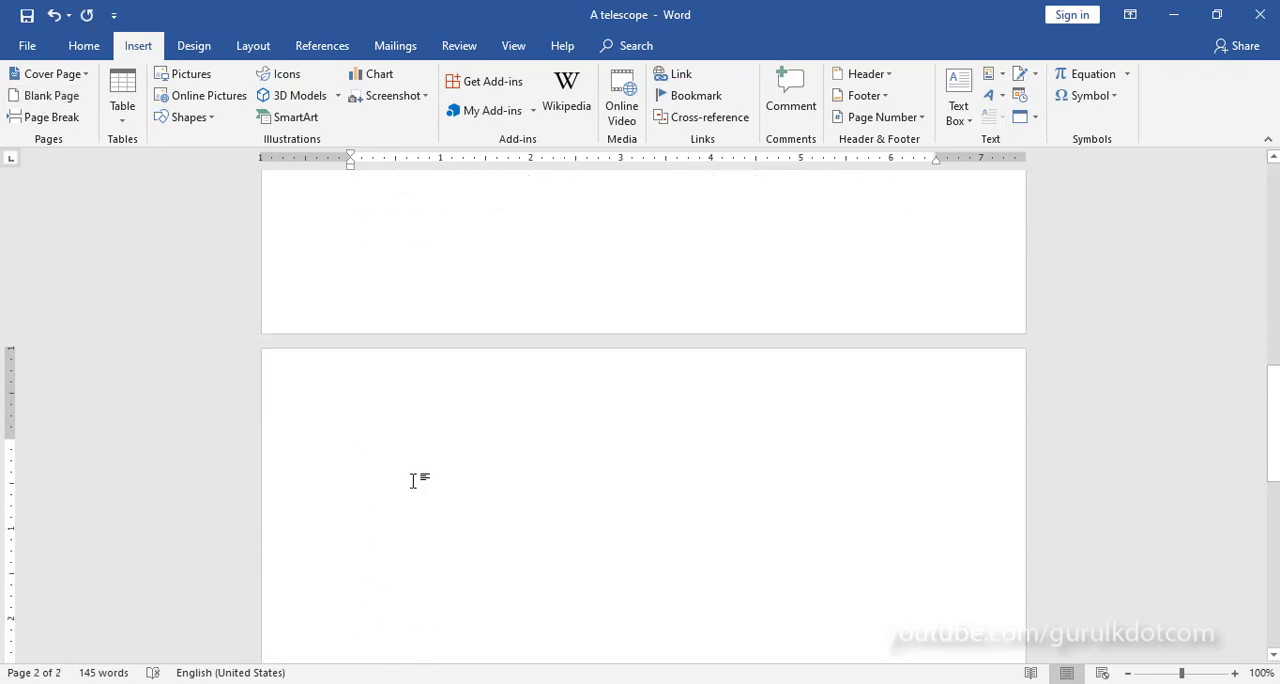
pyautogui.click(84, 46)
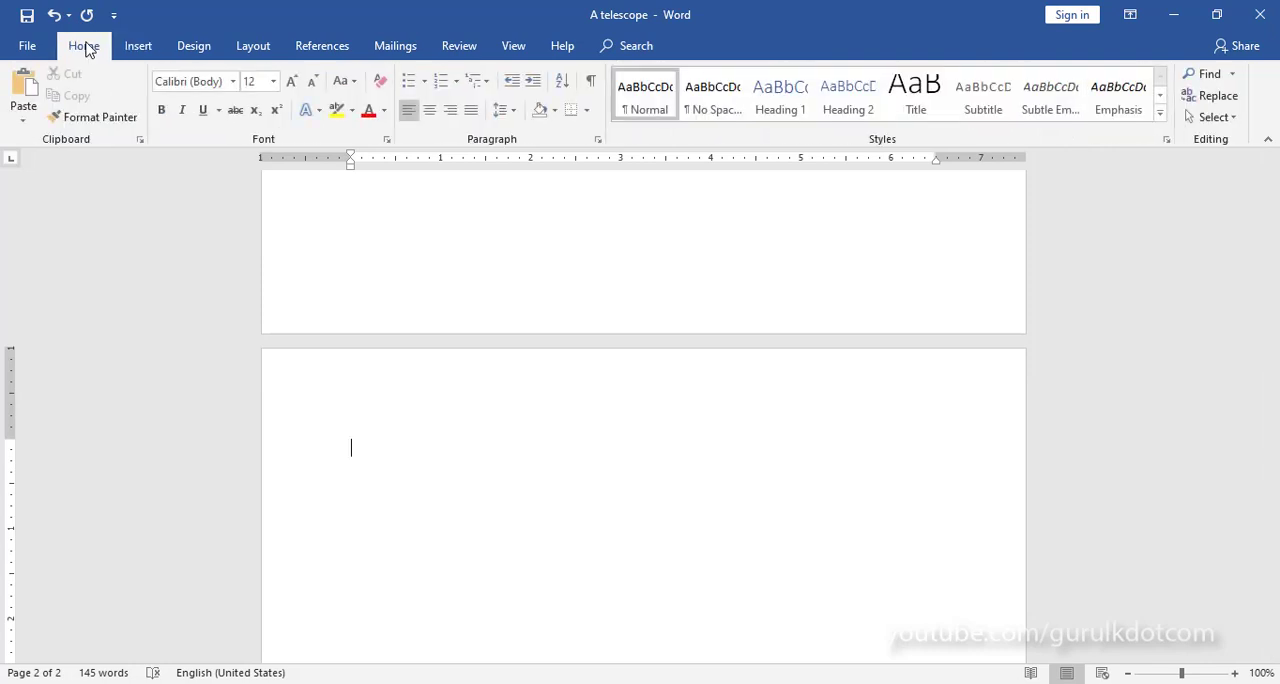
pyautogui.click(22, 86)
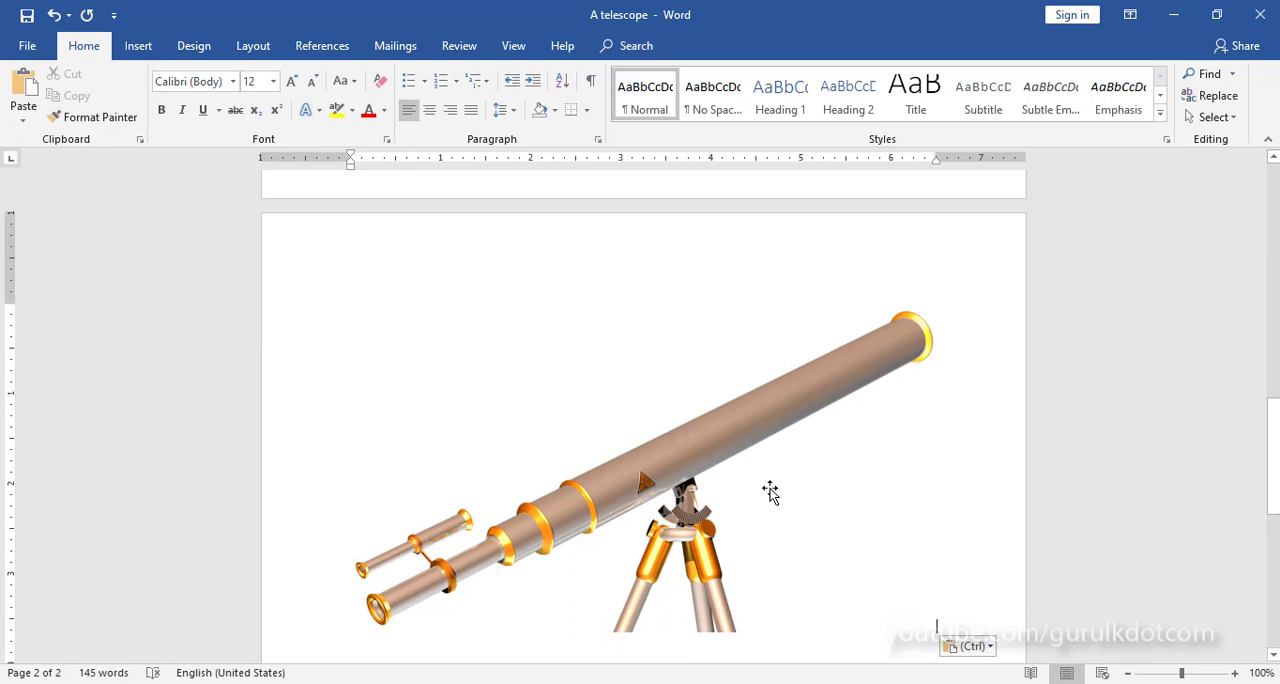
# Step: Try shrinking the pasted telescope picture on the second page to about half its width
pyautogui.click(734, 436)
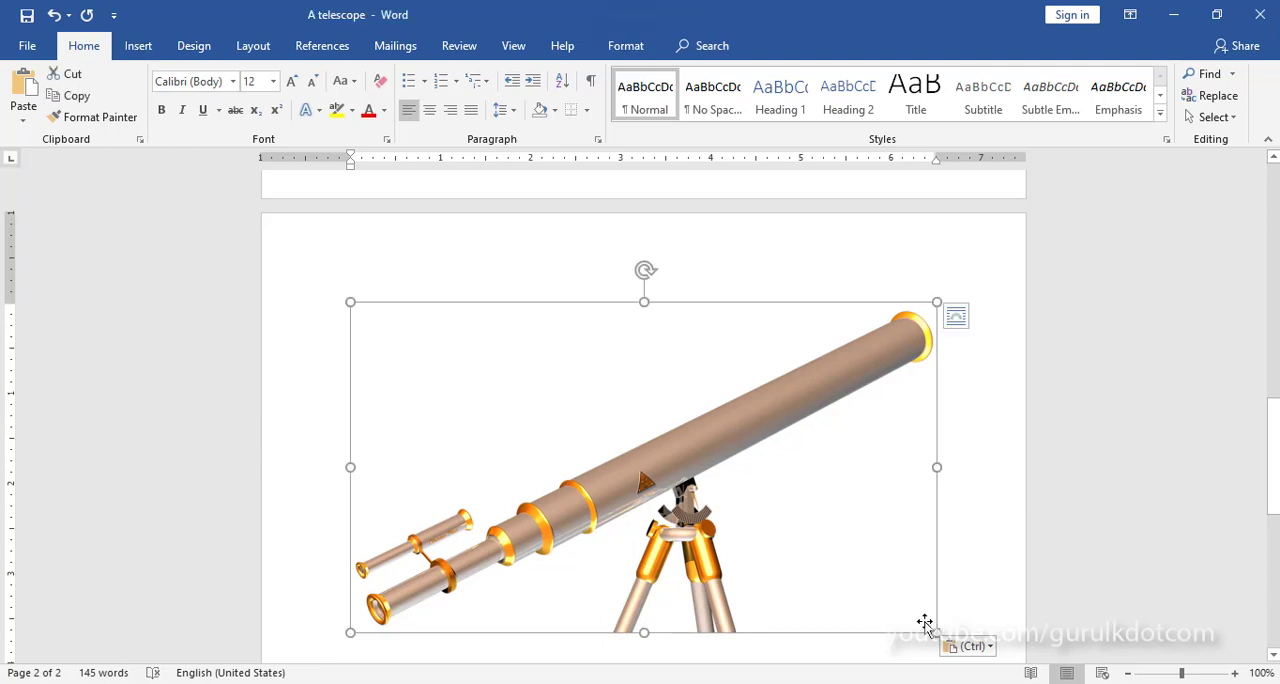
pyautogui.moveTo(934, 630); pyautogui.dragTo(447, 459)
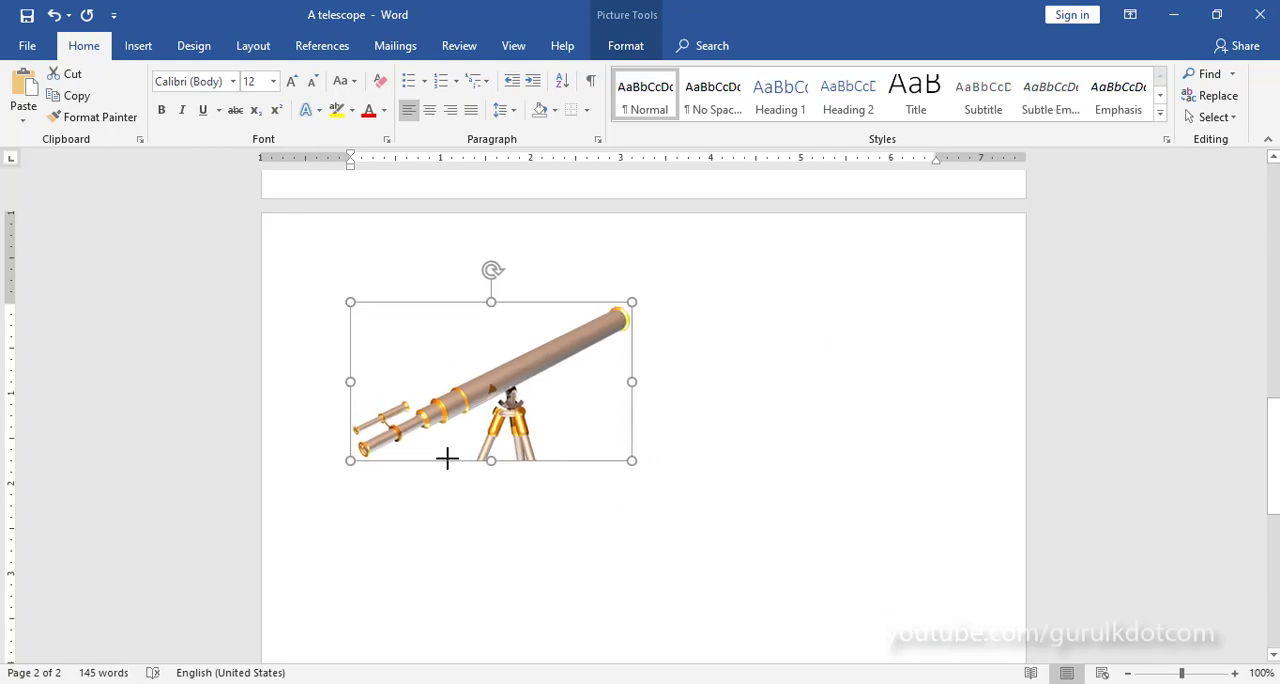
pyautogui.click(691, 449)
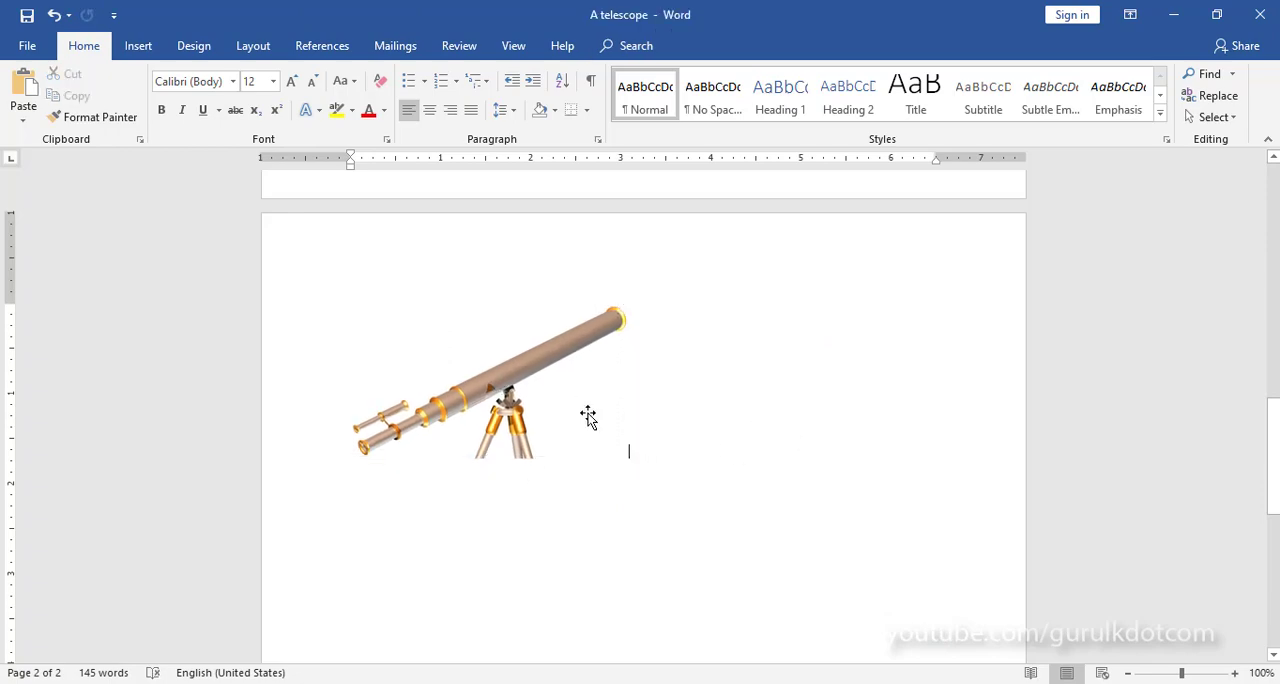
pyautogui.hotkey('ctrl', 'z')
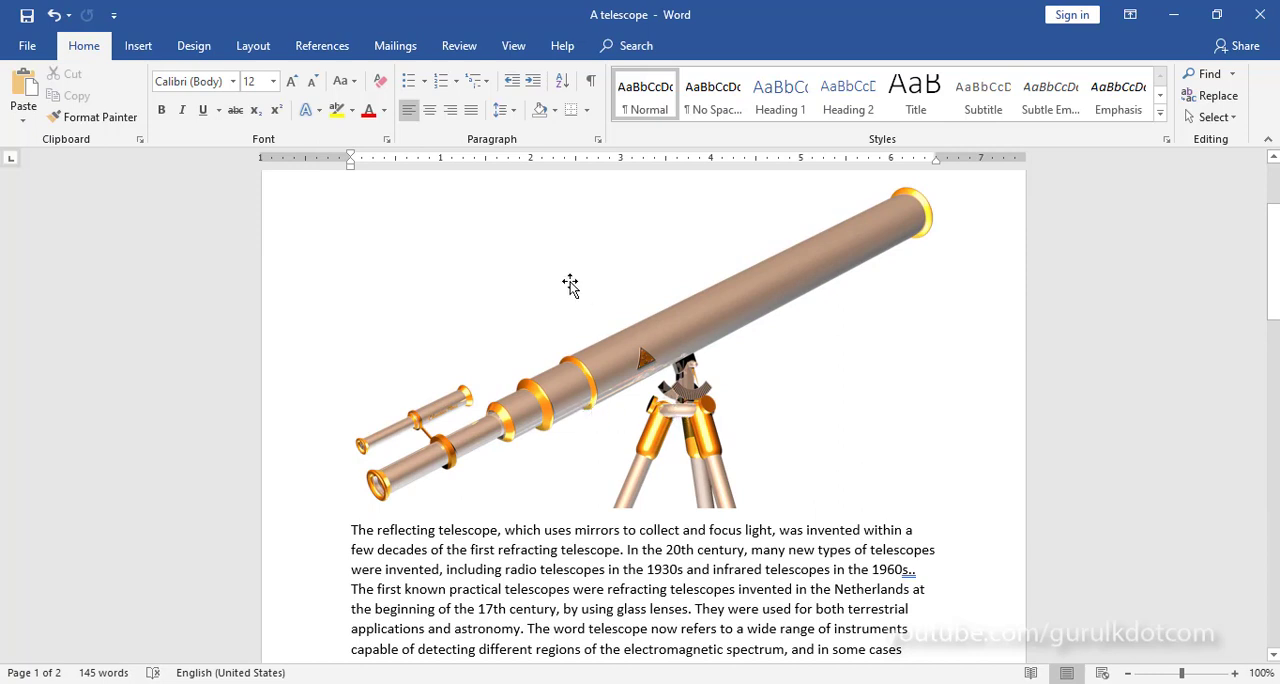
# Step: Cut the telescope picture from between the two paragraphs on the first page
pyautogui.scroll(3, 678, 376)
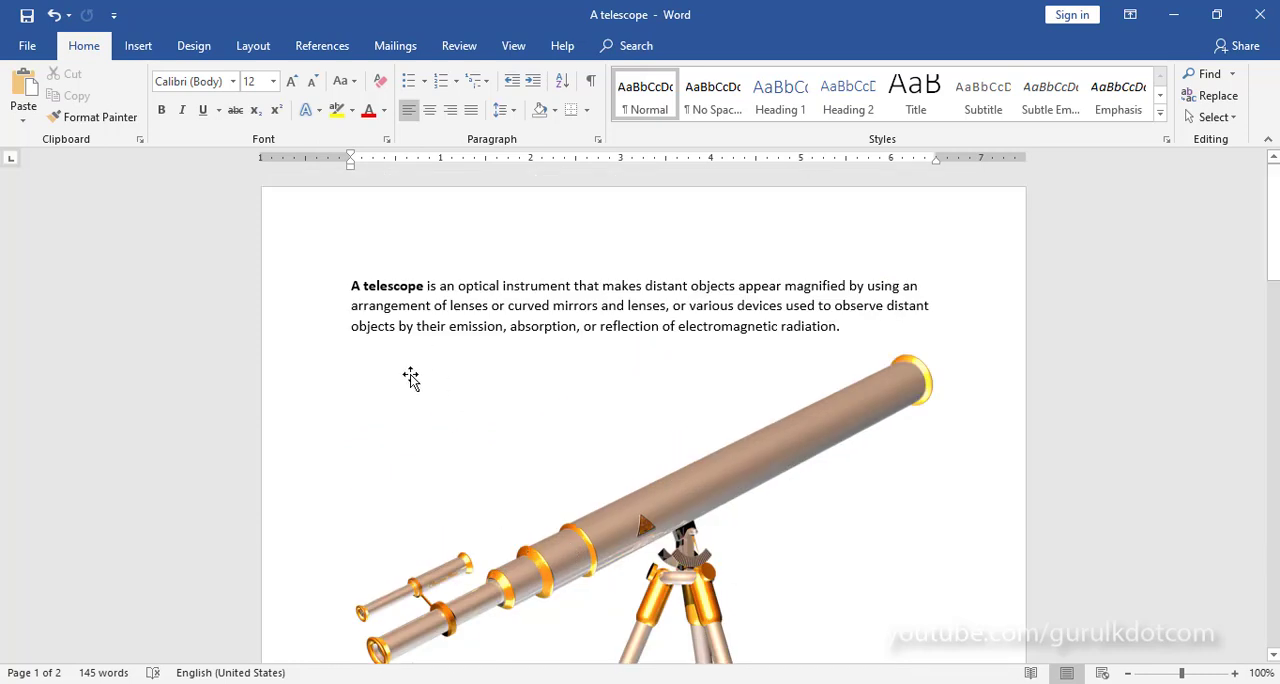
pyautogui.click(648, 522)
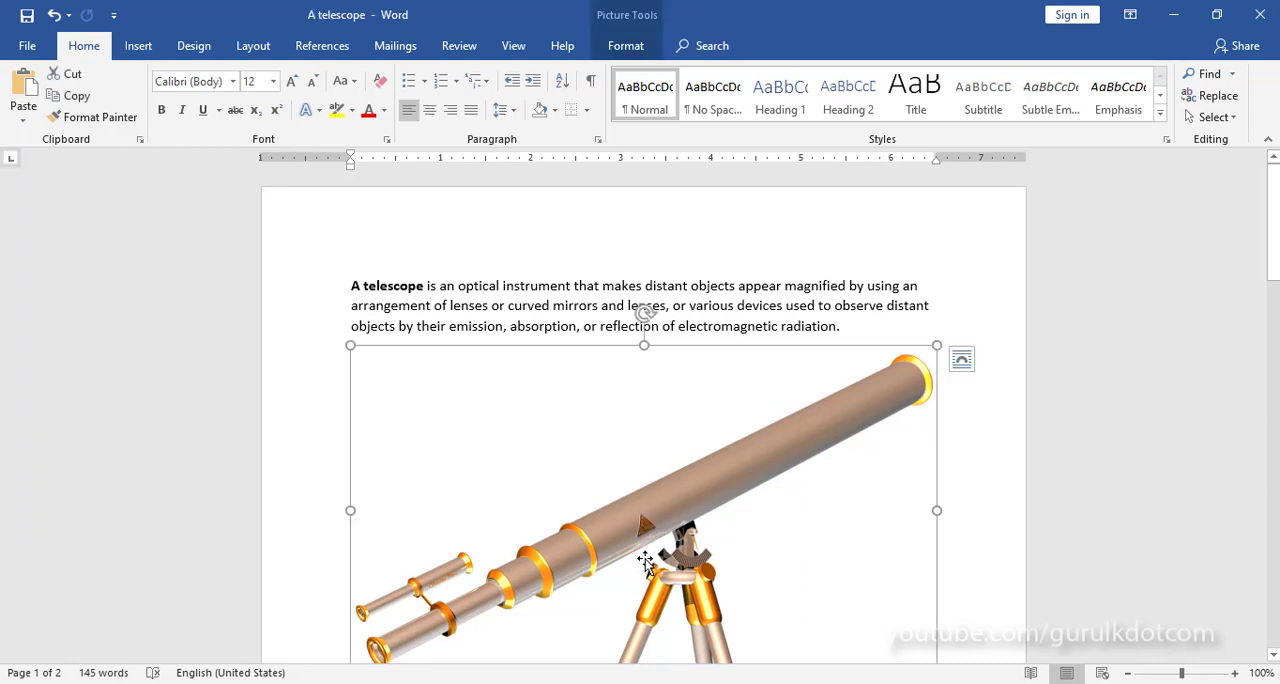
pyautogui.rightClick(665, 510)
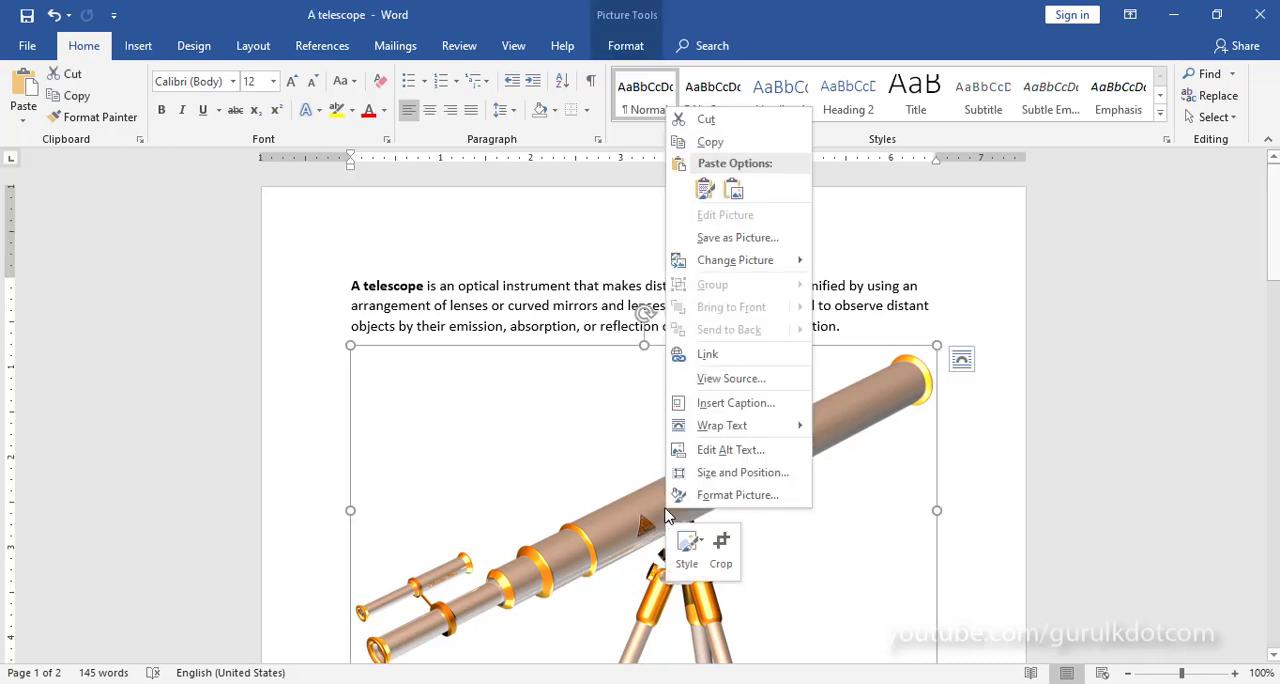
pyautogui.click(707, 121)
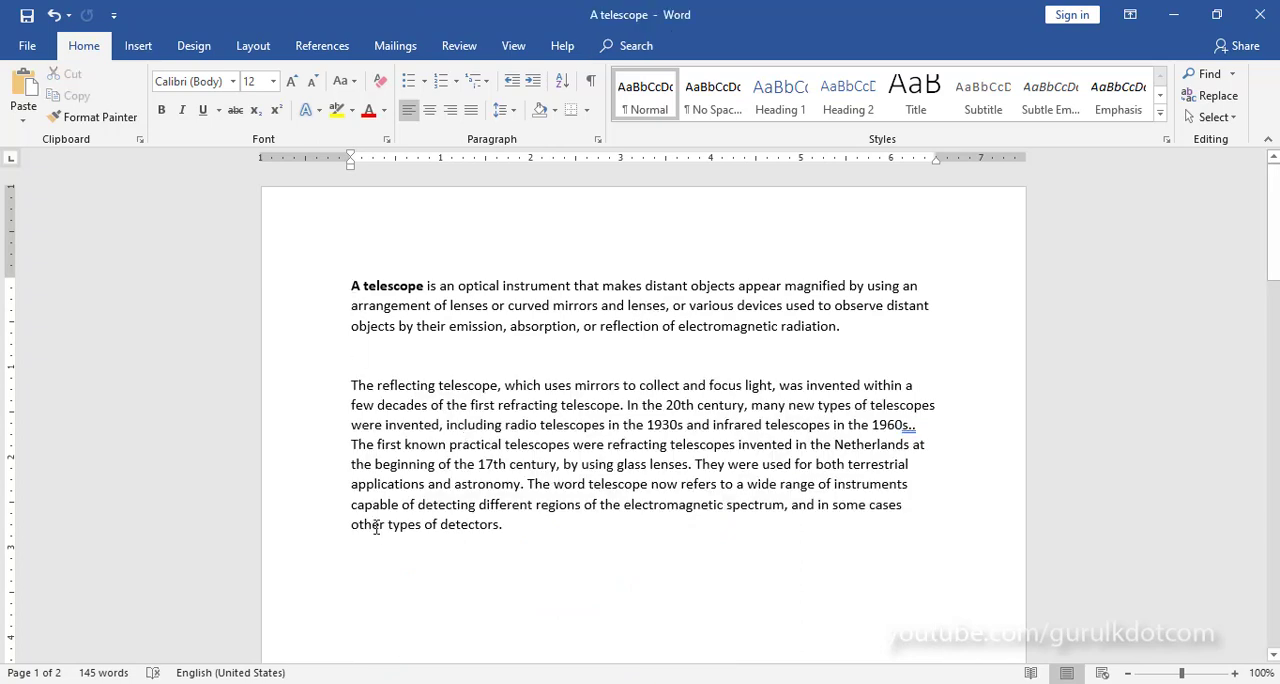
# Step: Preview the Picture paste option for the cut telescope picture on the empty line below the second paragraph
pyautogui.click(354, 547)
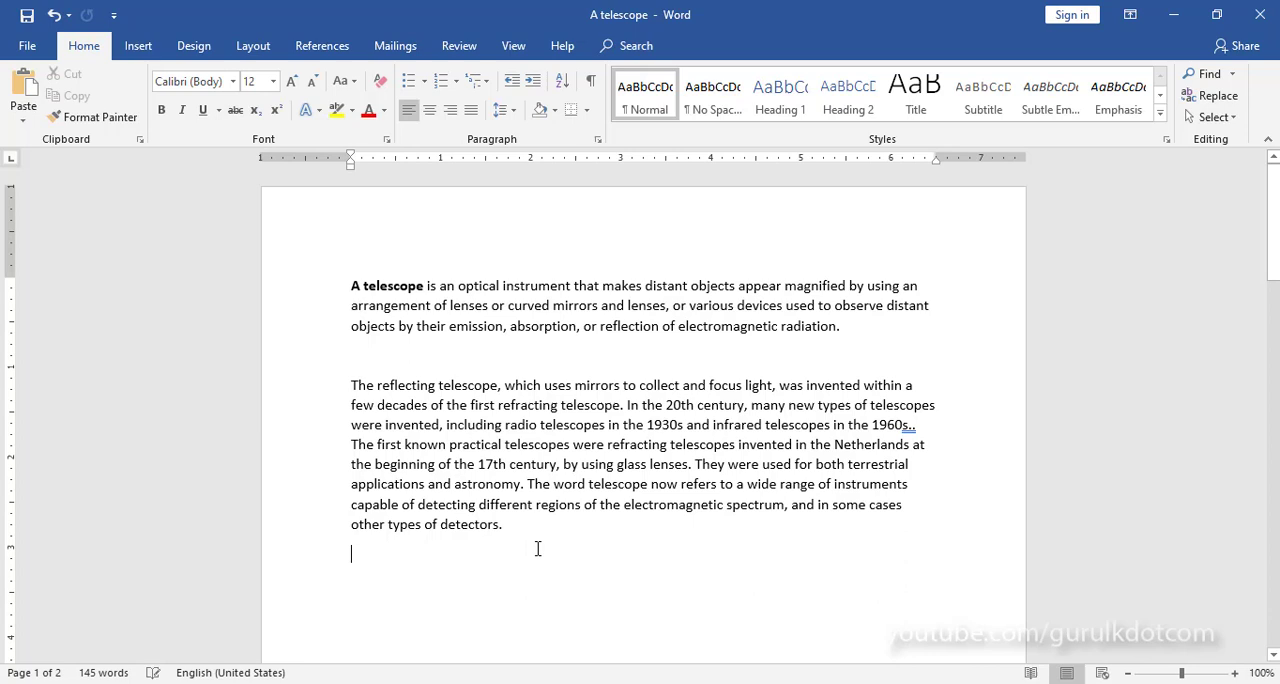
pyautogui.rightClick(368, 556)
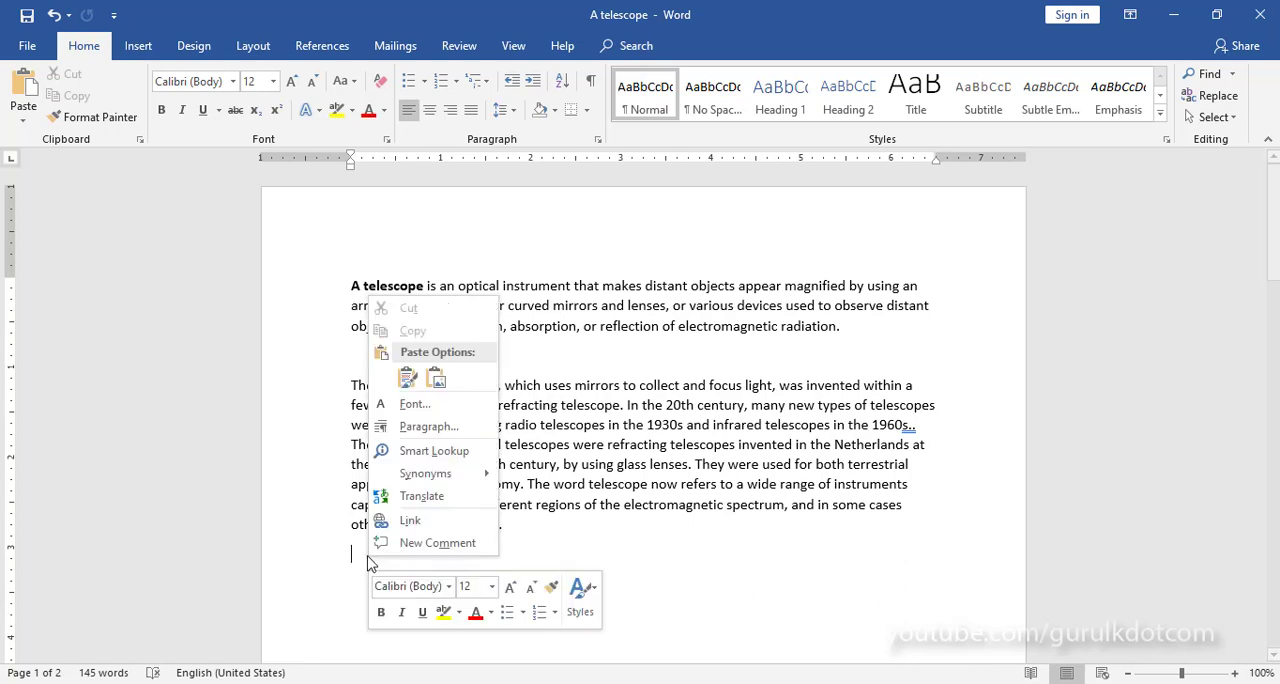
pyautogui.click(436, 377)
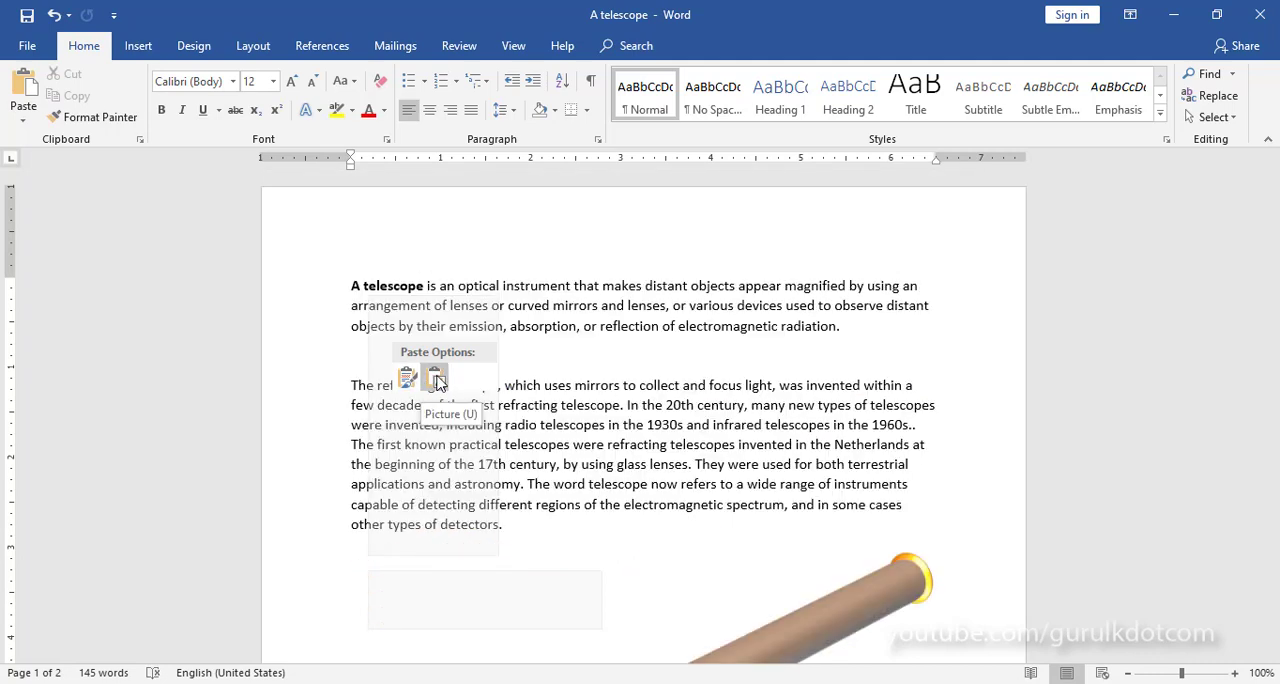
pyautogui.click(934, 610)
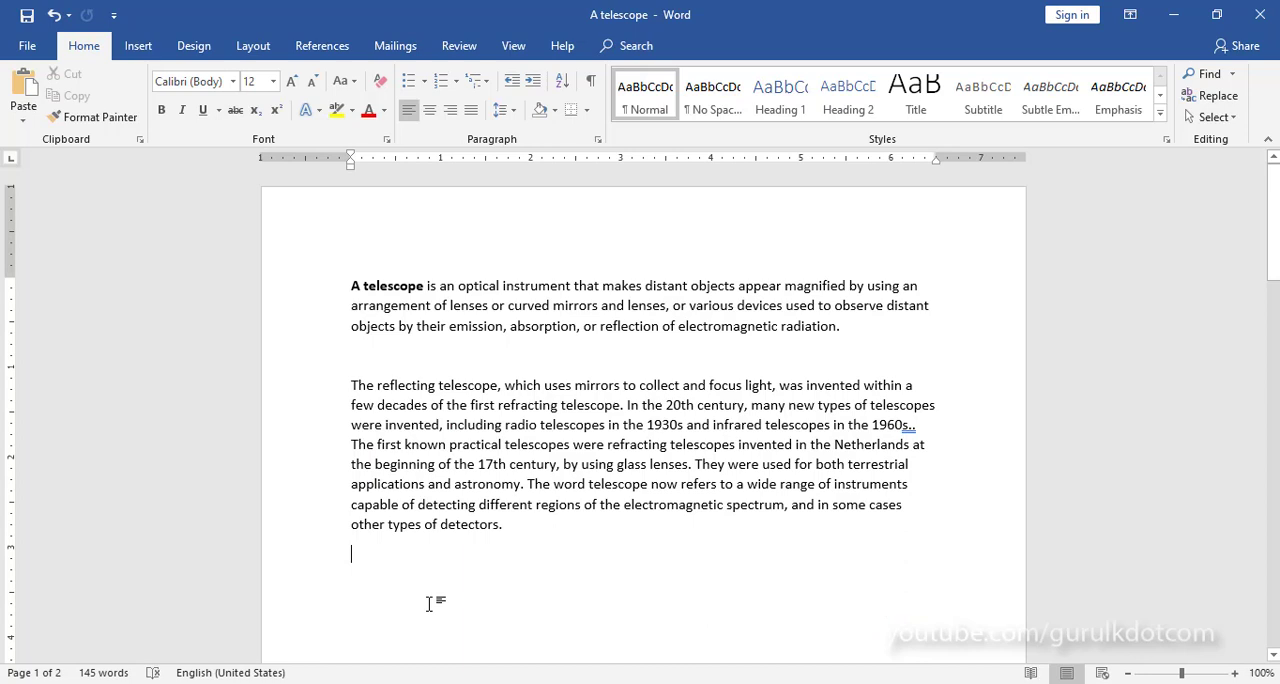
# Step: Paste the cut telescope picture directly below the second paragraph on the first page
pyautogui.scroll(-1, 403, 562)
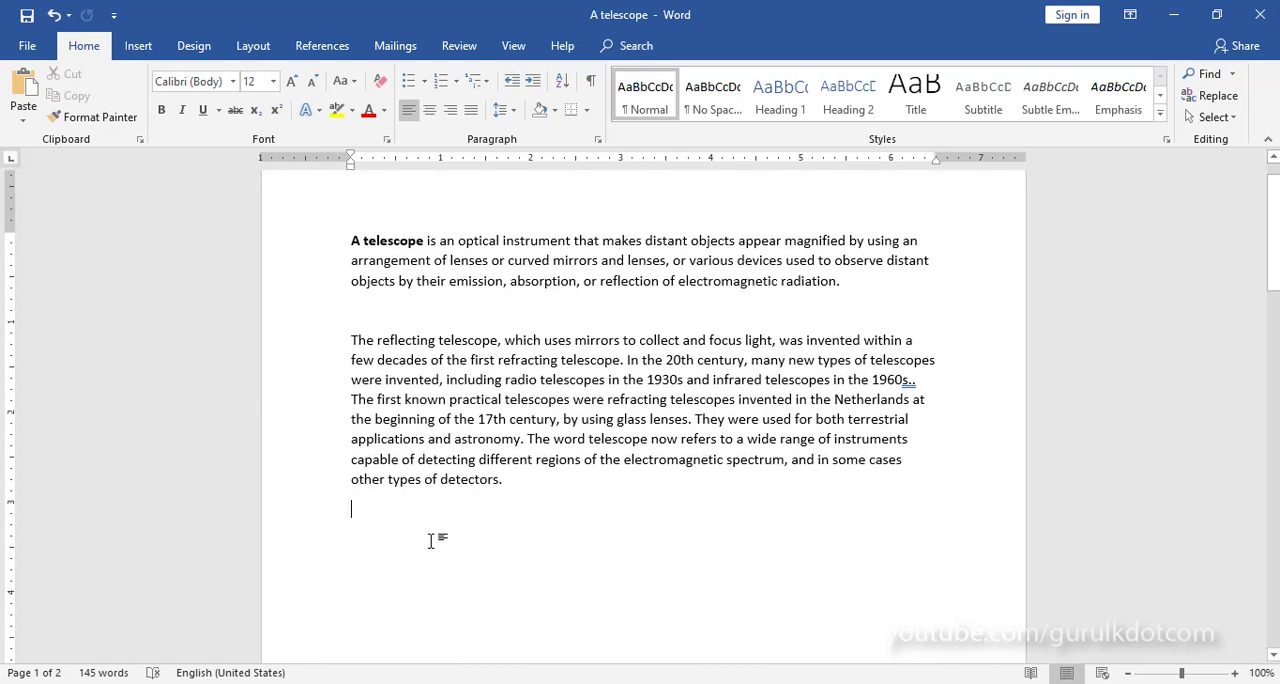
pyautogui.hotkey('ctrl', 'v')
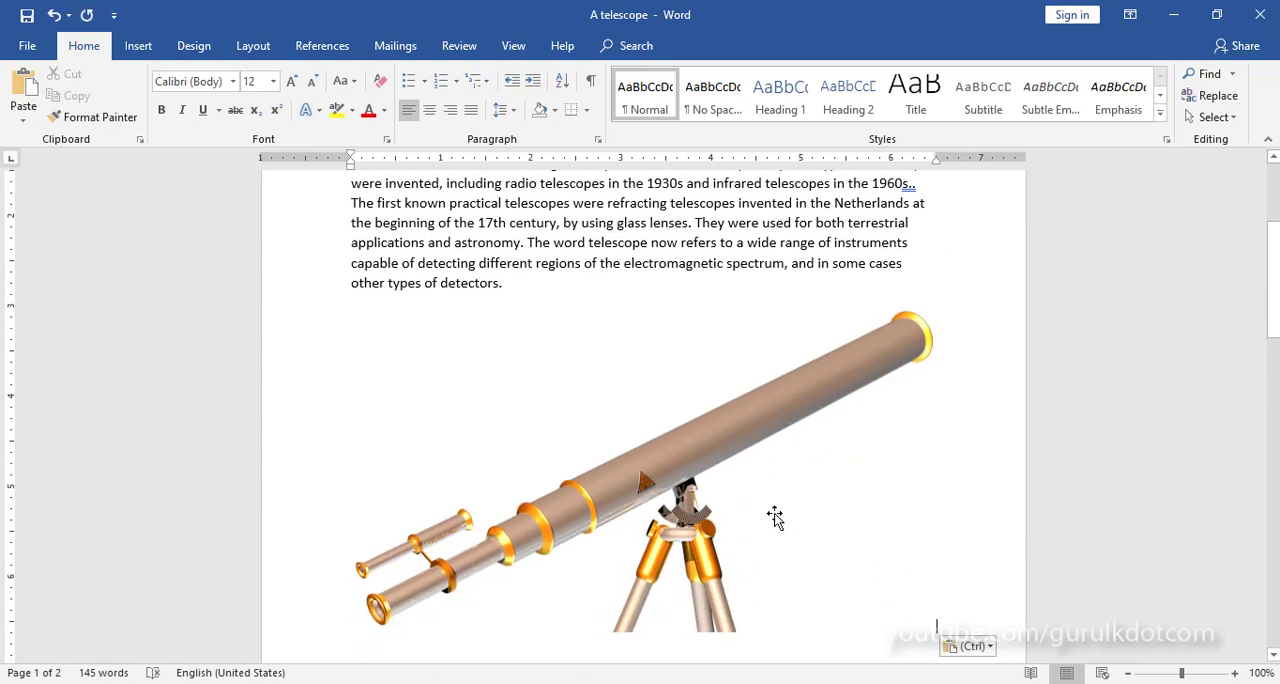
pyautogui.scroll(3, 775, 517)
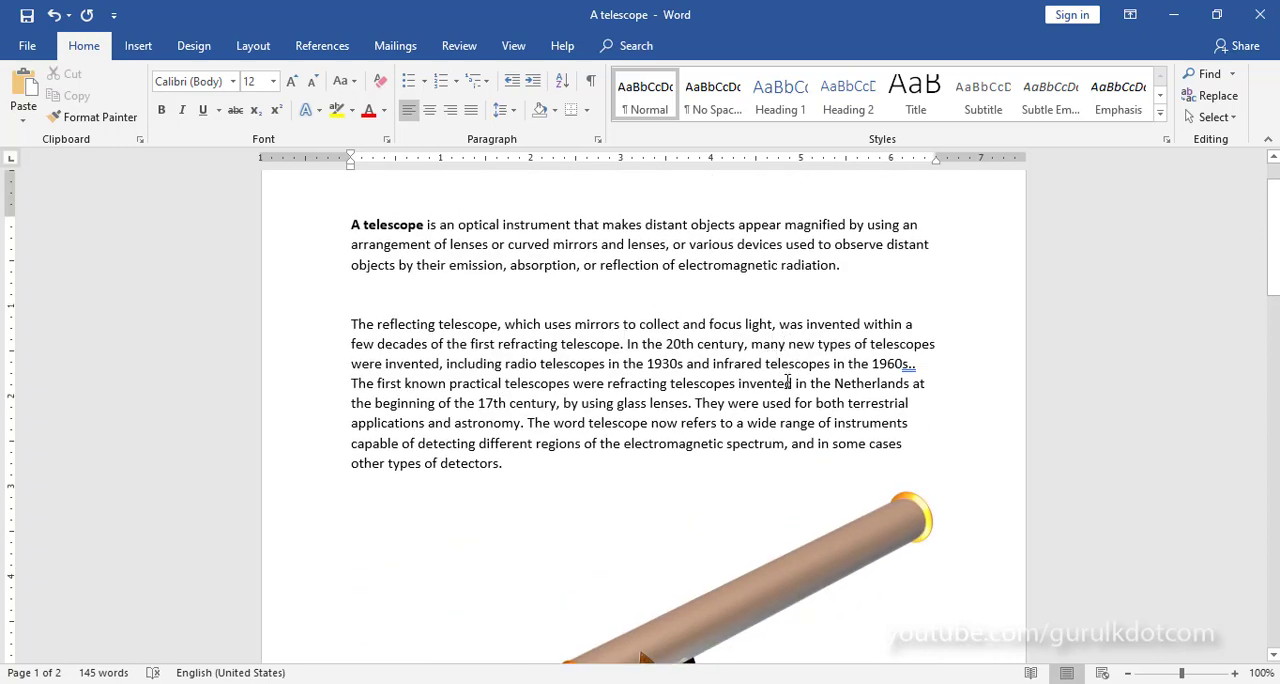
pyautogui.scroll(-2, 787, 378)
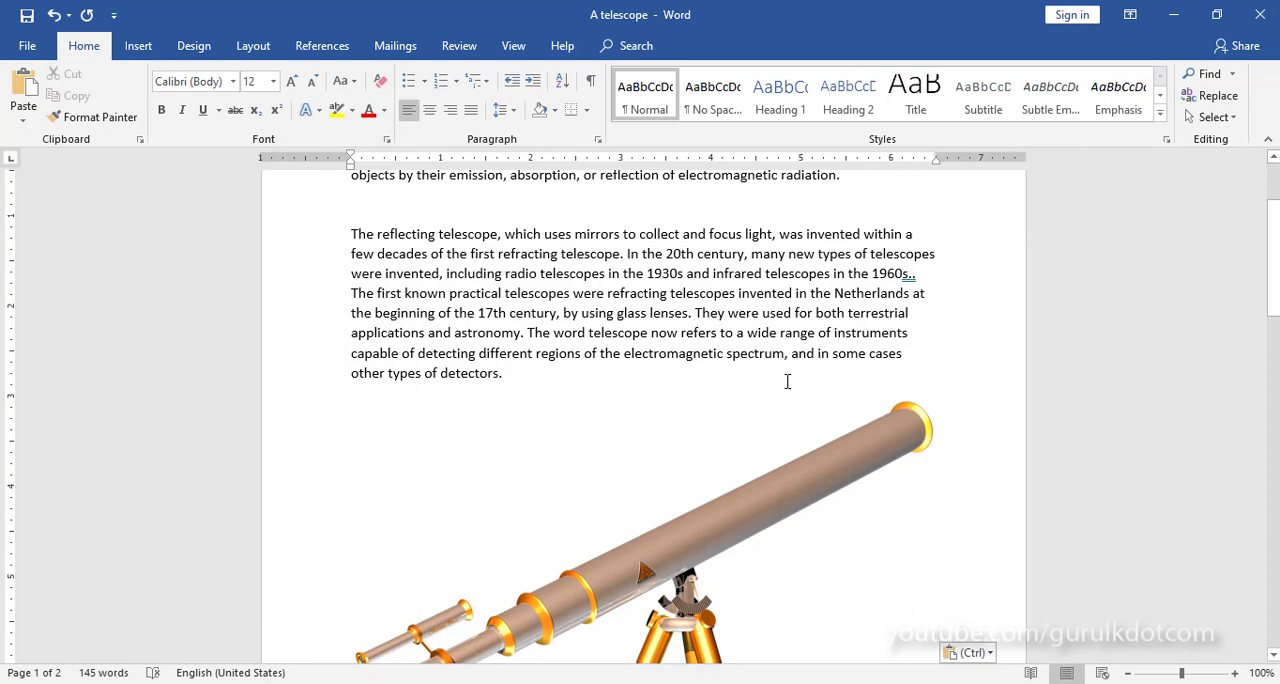